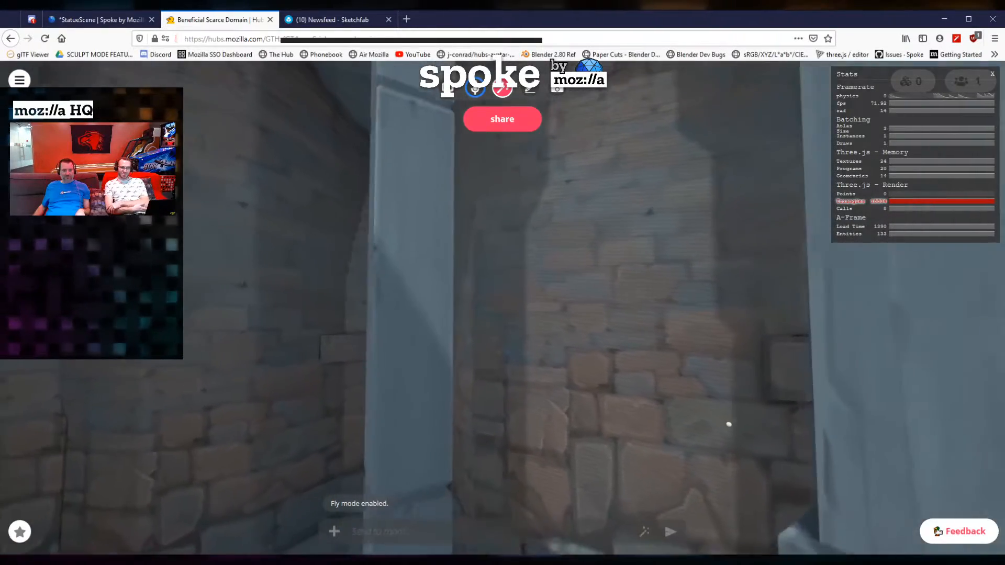
# Fly around the tower room in Hubs and examine the shadows on the brick walls between the pillars.
pyautogui.press('w')
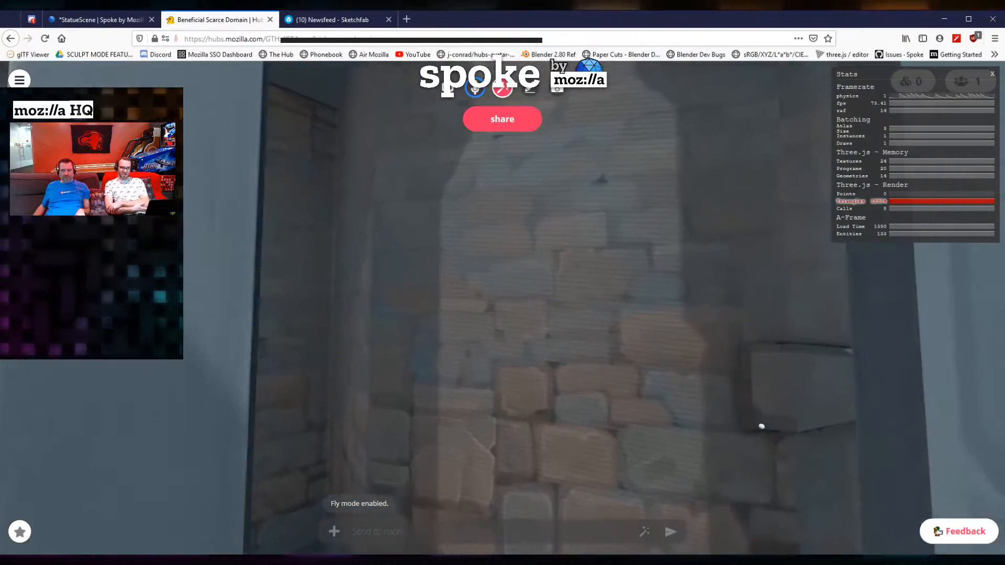
pyautogui.press('w')
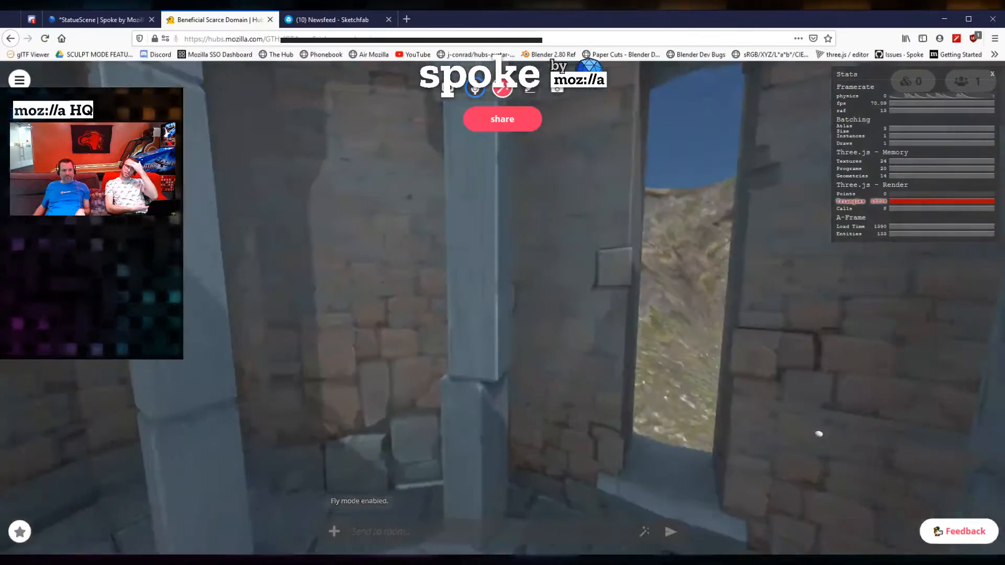
pyautogui.press('w')
pyautogui.press('a')
pyautogui.press('w')
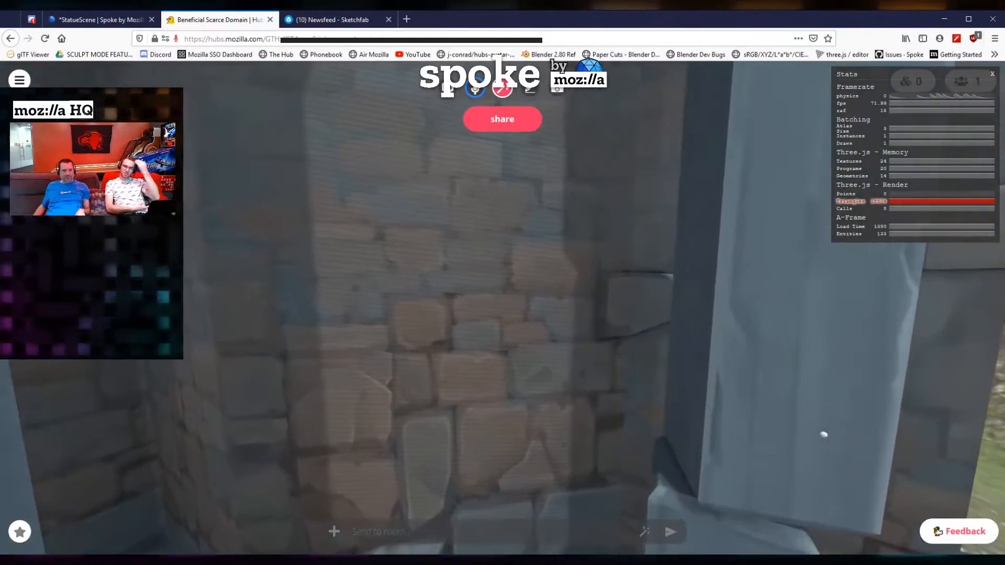
pyautogui.press('d')
pyautogui.moveTo(807, 428); pyautogui.dragTo(503, 448)
pyautogui.press('w')
pyautogui.press('w')
pyautogui.press('w')
pyautogui.press('d')
pyautogui.press('s')
pyautogui.press('w')
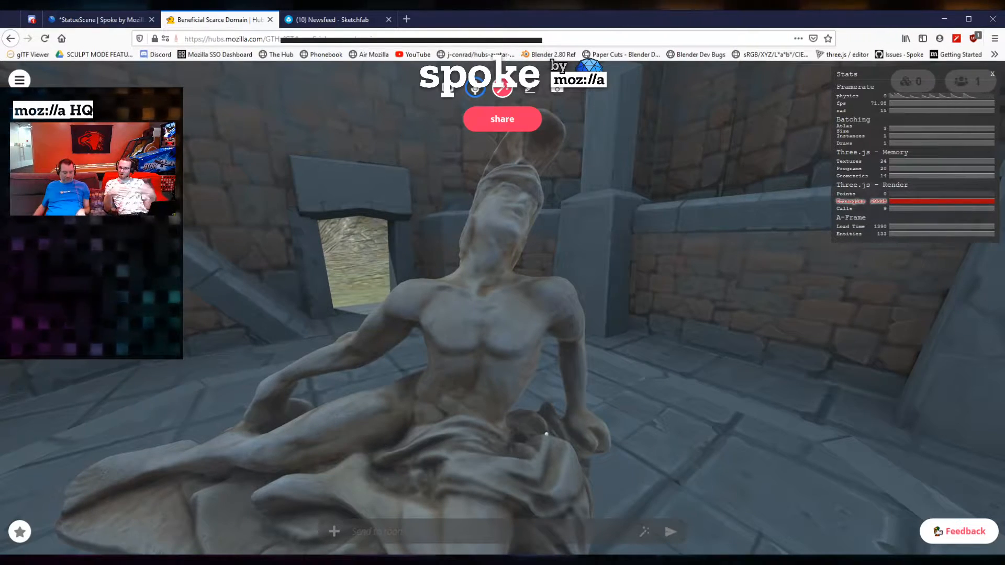
# Examine the reclining statue and the surrounding room from several viewpoints.
pyautogui.press('s')
pyautogui.moveTo(548, 414)
pyautogui.mouseDown()
pyautogui.moveTo(535, 391)
pyautogui.moveTo(539, 435)
pyautogui.moveTo(496, 438)
pyautogui.moveTo(451, 410)
pyautogui.moveTo(551, 403)
pyautogui.moveTo(533, 416)
pyautogui.mouseUp()
pyautogui.press('w')
pyautogui.press('s')
pyautogui.press('w')
pyautogui.press('w')
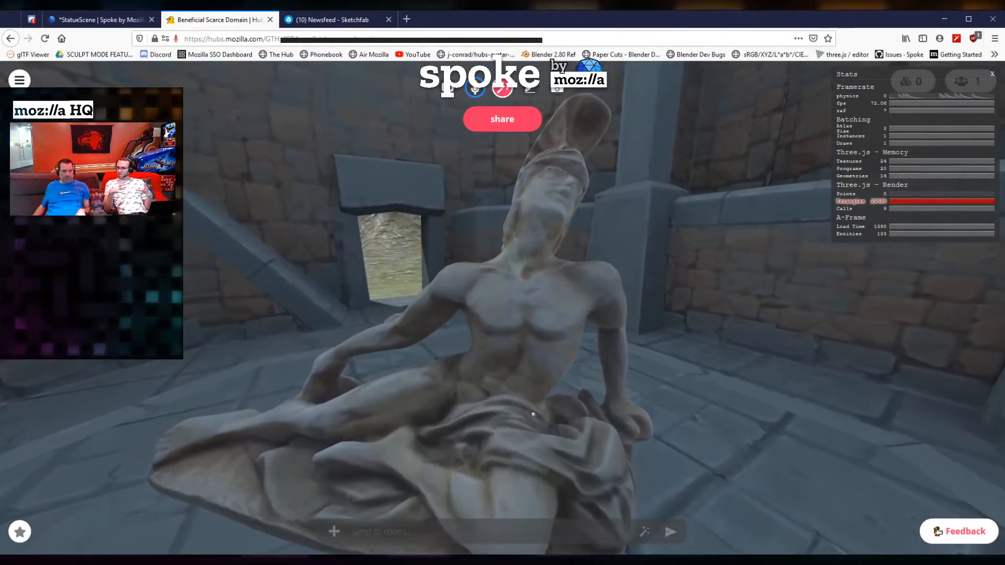
pyautogui.moveTo(447, 331); pyautogui.dragTo(929, 369)
pyautogui.press('w')
pyautogui.moveTo(821, 368); pyautogui.dragTo(419, 372)
pyautogui.moveTo(266, 372); pyautogui.dragTo(472, 262)
pyautogui.press('w')
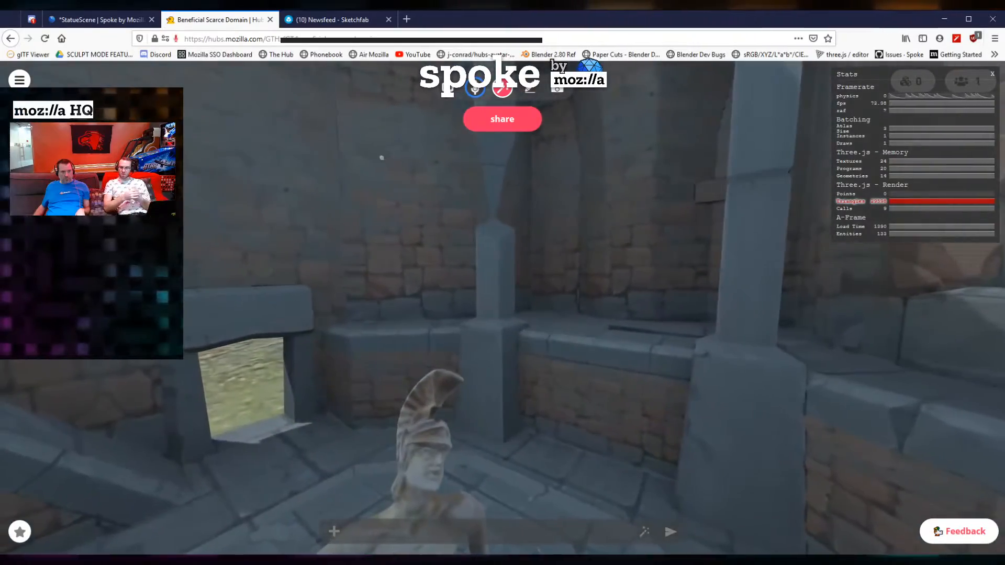
# Switch to the StatueScene project in Spoke and inspect the tower from outside and the statue inside it.
pyautogui.click(97, 20)
pyautogui.scroll(-10, 441, 309)
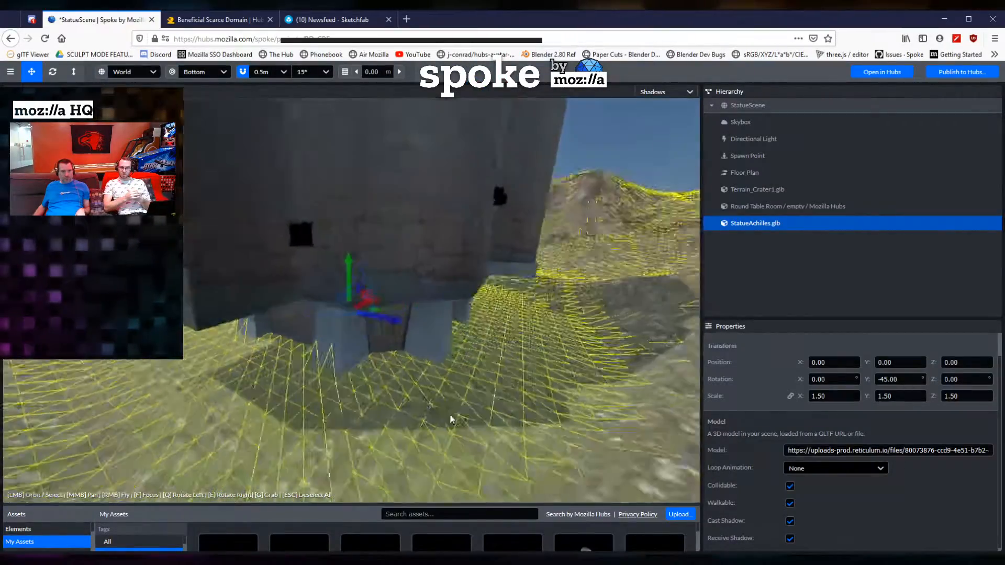
pyautogui.moveTo(452, 419); pyautogui.dragTo(579, 280)
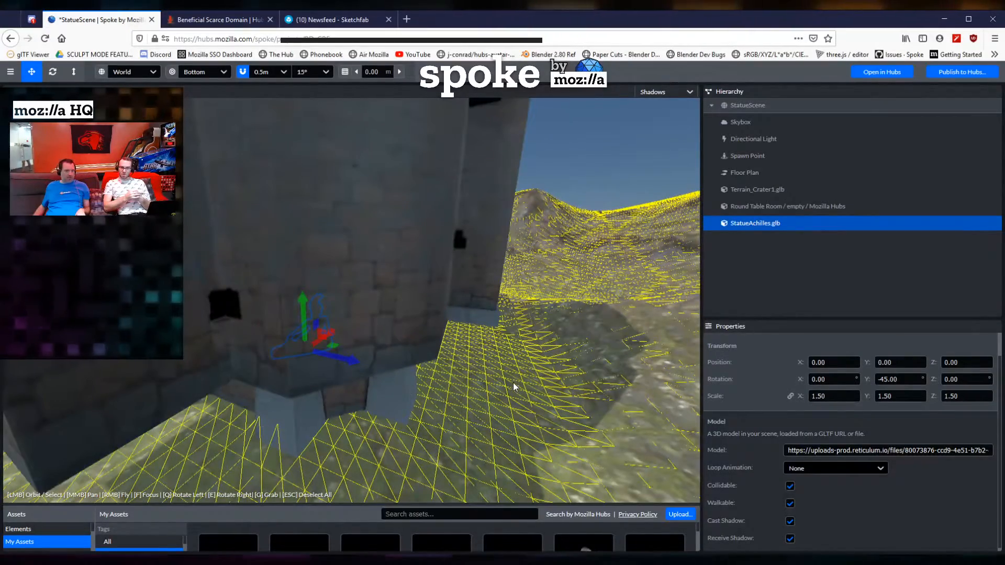
pyautogui.moveTo(512, 385); pyautogui.dragTo(435, 398)
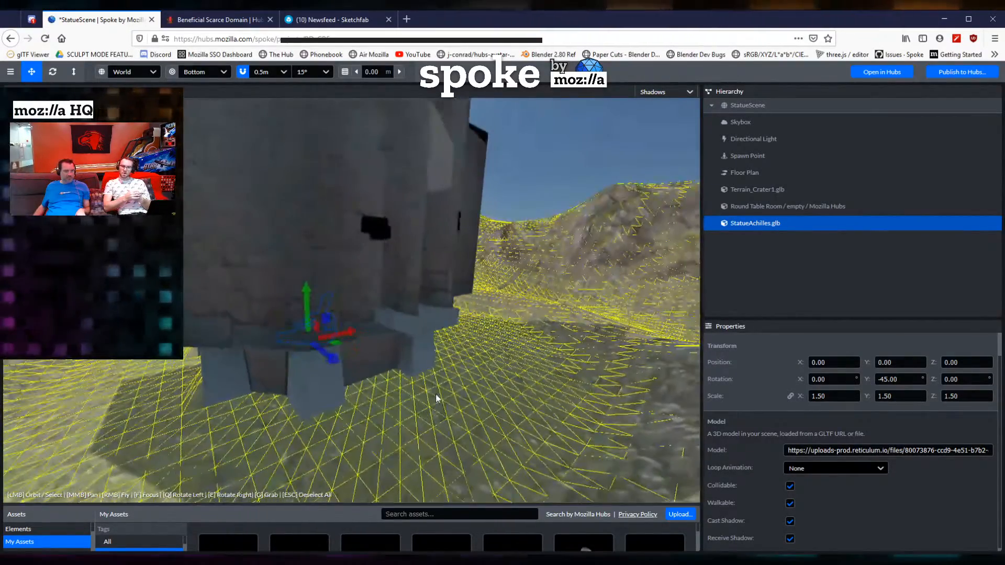
pyautogui.scroll(10, 436, 395)
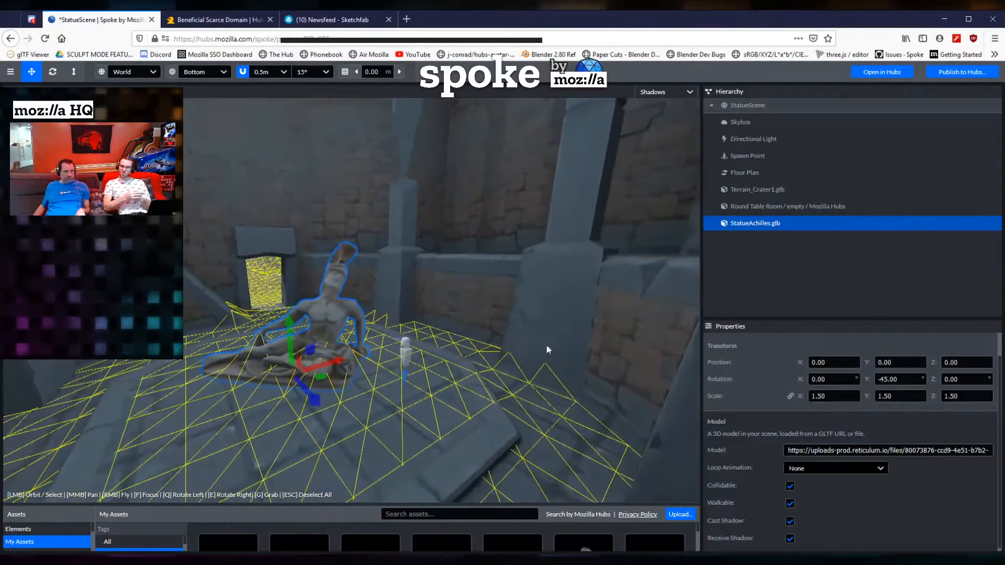
pyautogui.scroll(3, 486, 356)
# Look through the properties of the Floor Plan, Terrain_Crater1.glb and StatueAchilles.glb.
pyautogui.click(756, 173)
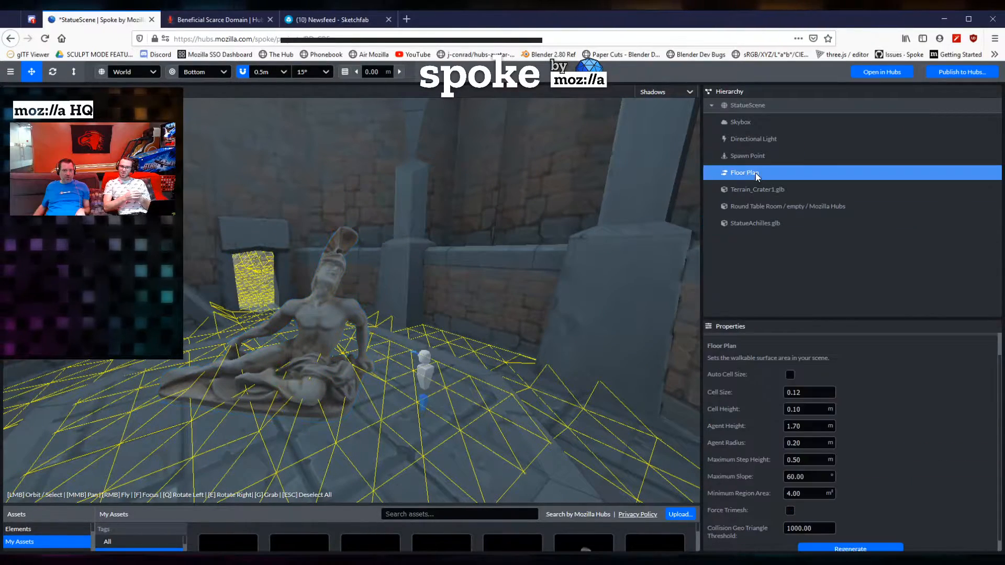
pyautogui.click(756, 186)
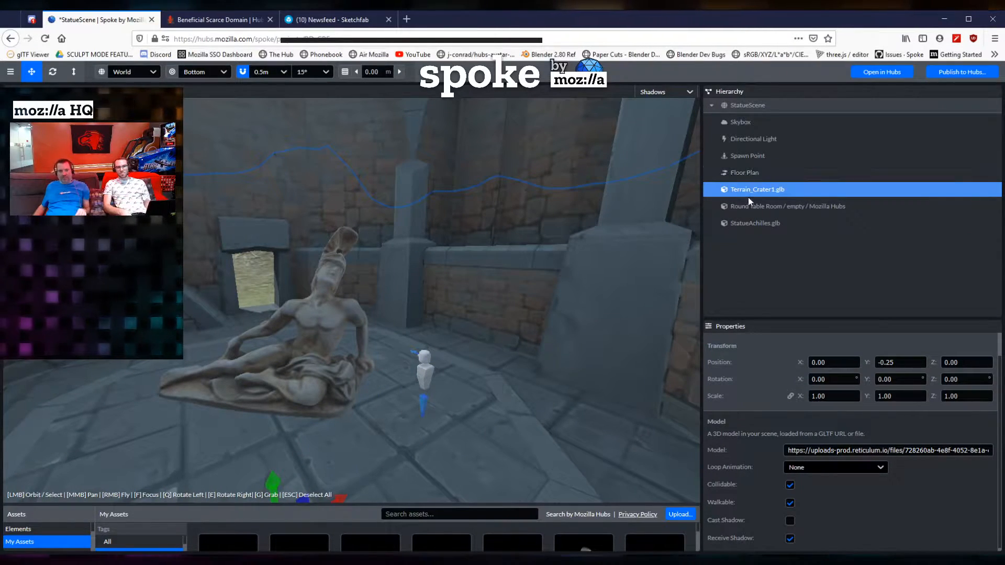
pyautogui.click(756, 224)
# Set the Directional Light's shadow map resolution to 256px with the tower's shadow on the terrain in view.
pyautogui.moveTo(461, 338); pyautogui.dragTo(469, 314, button='right')
pyautogui.moveTo(469, 314); pyautogui.dragTo(495, 308)
pyautogui.scroll(-8, 502, 320)
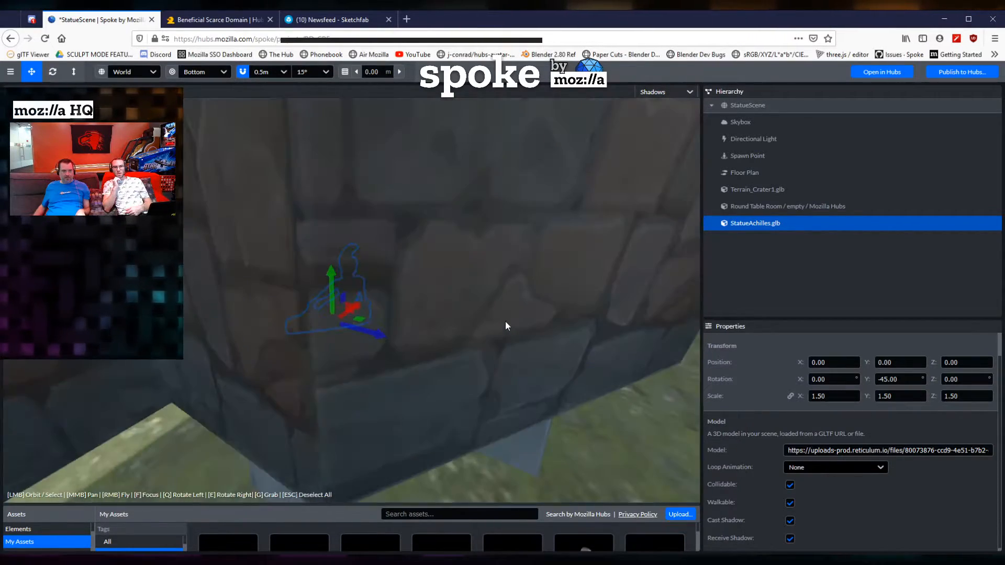
pyautogui.moveTo(517, 320); pyautogui.dragTo(270, 305, button='middle')
pyautogui.moveTo(445, 299)
pyautogui.mouseDown()
pyautogui.moveTo(482, 293)
pyautogui.moveTo(480, 325)
pyautogui.moveTo(425, 293)
pyautogui.mouseUp()
pyautogui.moveTo(425, 293); pyautogui.dragTo(321, 297, button='middle')
pyautogui.click(756, 140)
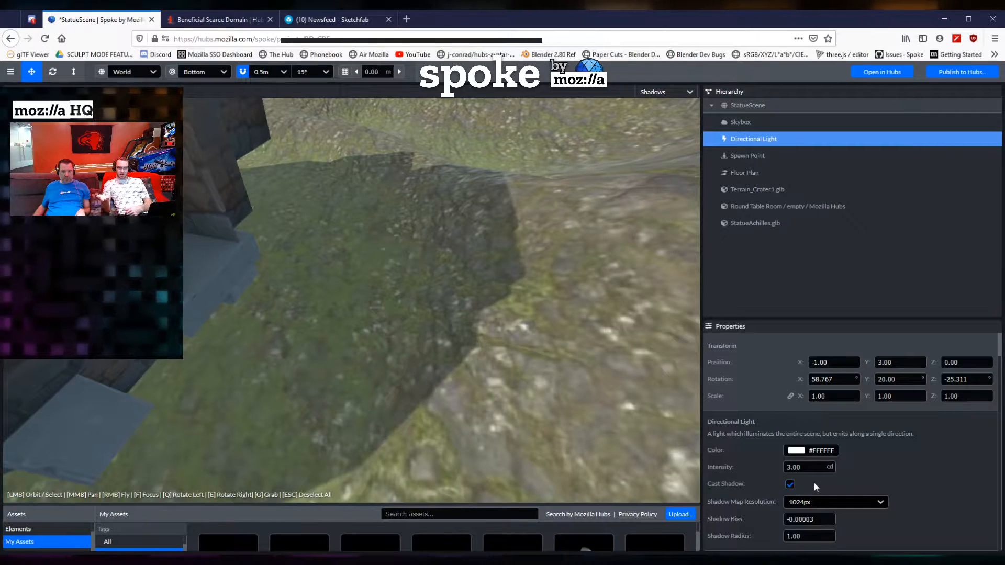
pyautogui.click(847, 504)
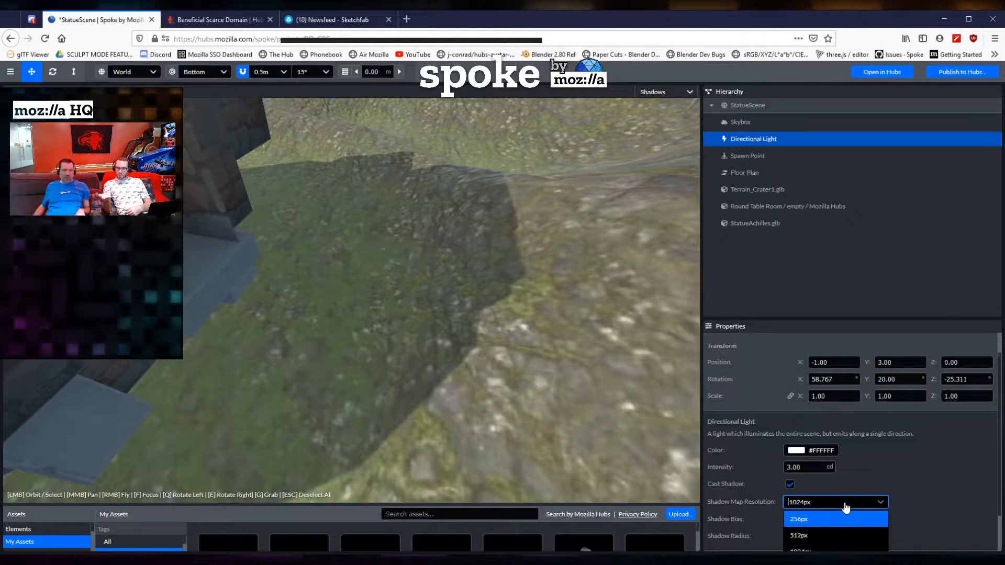
pyautogui.click(807, 520)
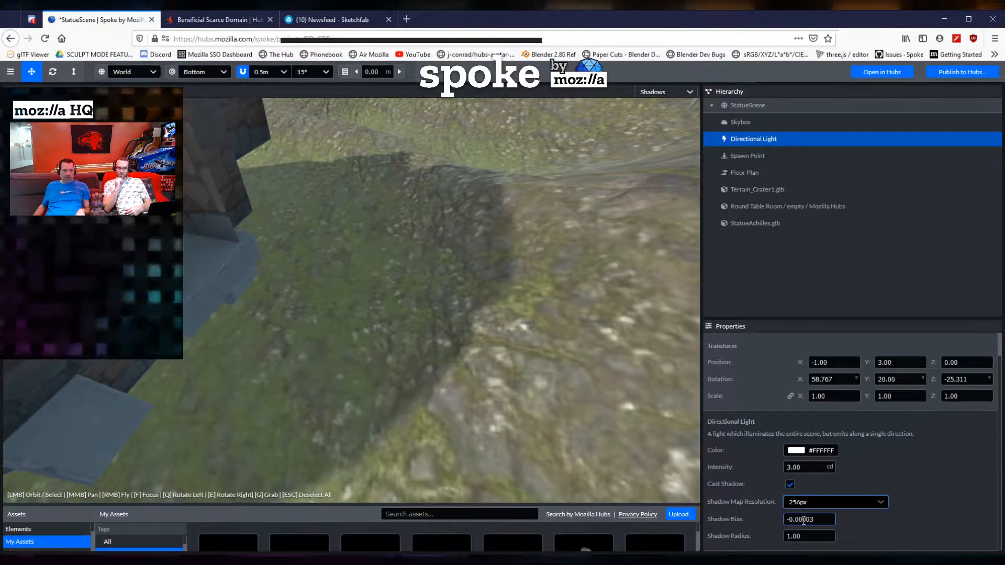
# Inspect the shadows outside and on the inner brick wall, and raise the Directional Light's shadow map resolution to 512px.
pyautogui.scroll(3, 529, 361)
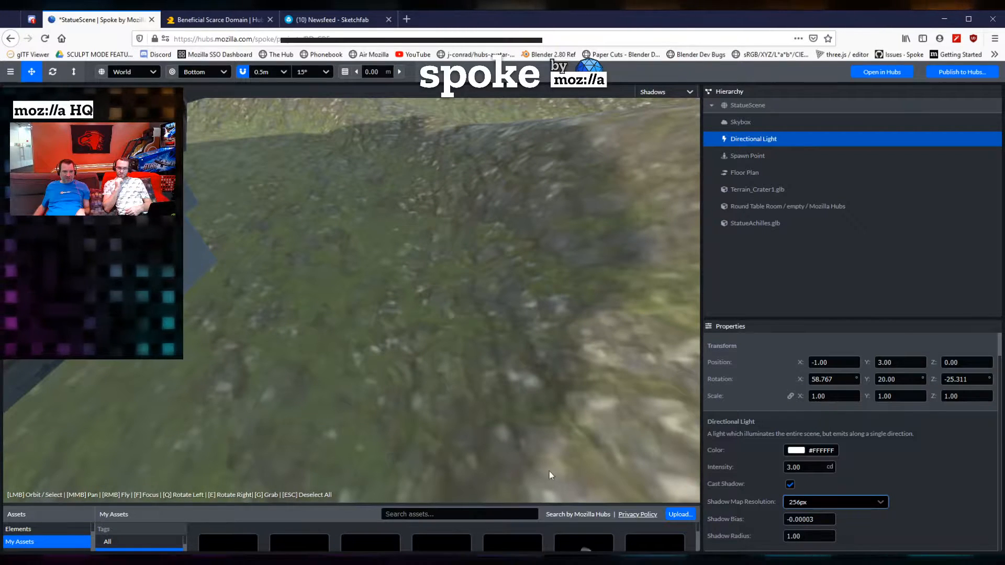
pyautogui.moveTo(615, 219); pyautogui.dragTo(559, 301)
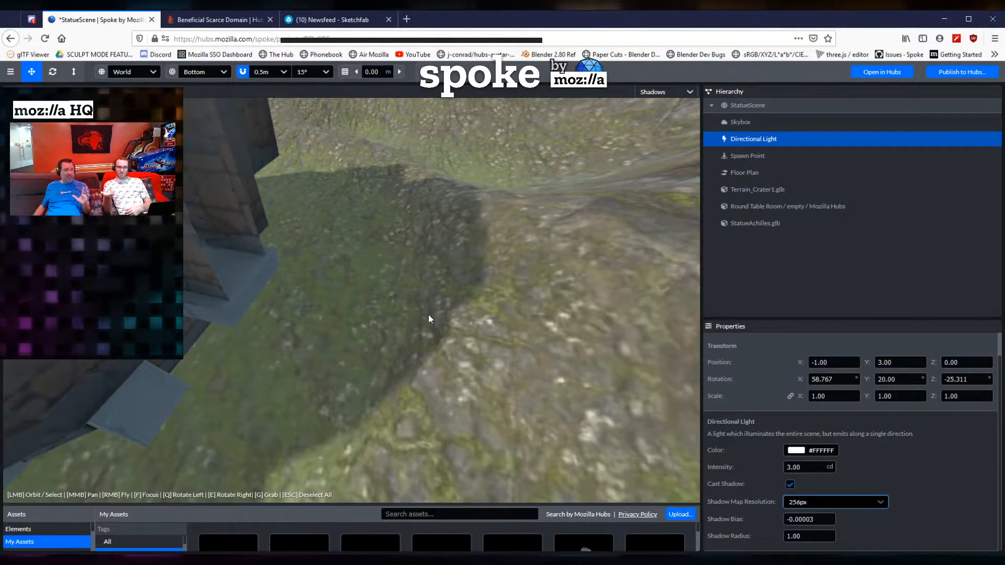
pyautogui.moveTo(477, 354); pyautogui.dragTo(381, 399)
pyautogui.scroll(2, 381, 399)
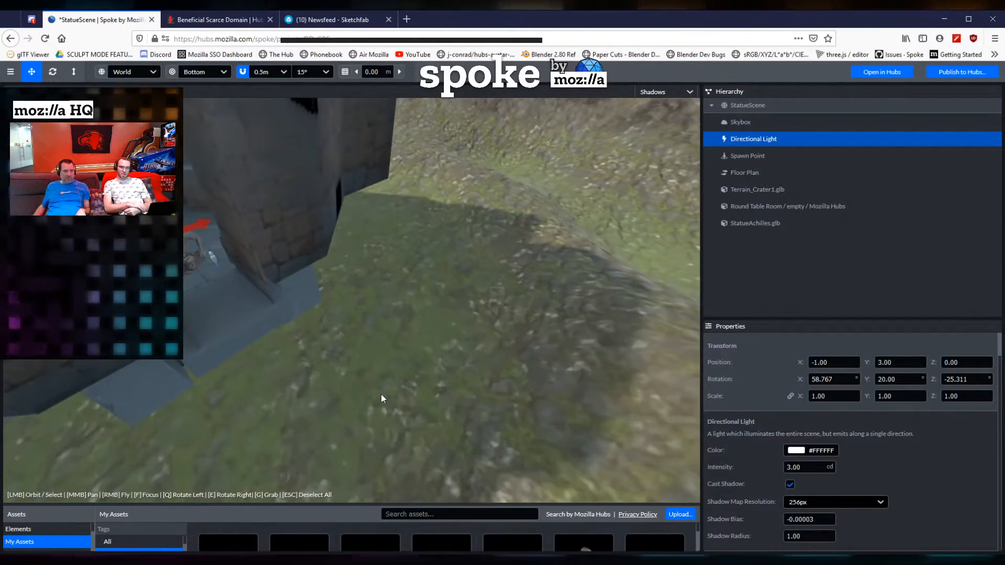
pyautogui.moveTo(278, 406); pyautogui.dragTo(480, 388, button='right')
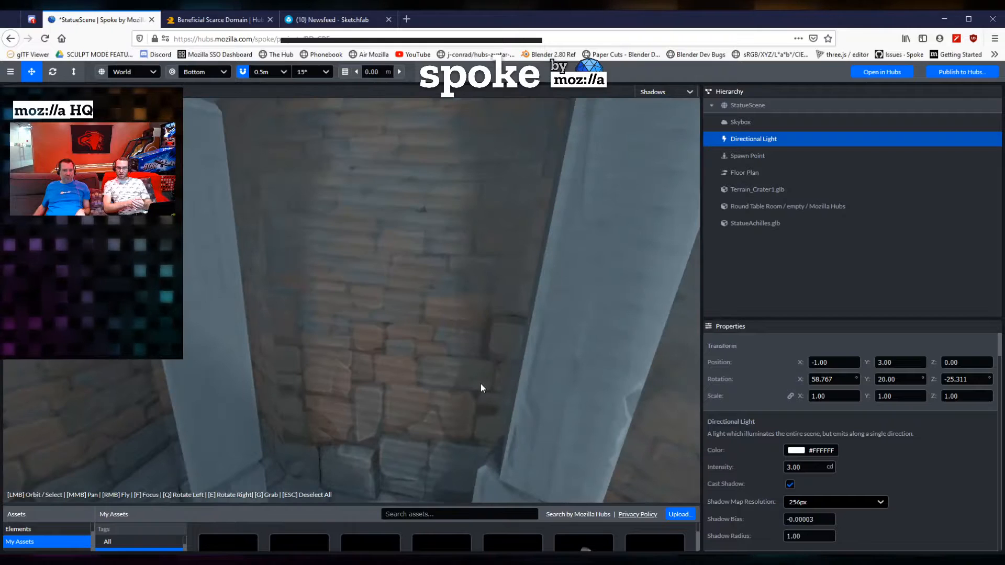
pyautogui.click(833, 509)
pyautogui.click(821, 537)
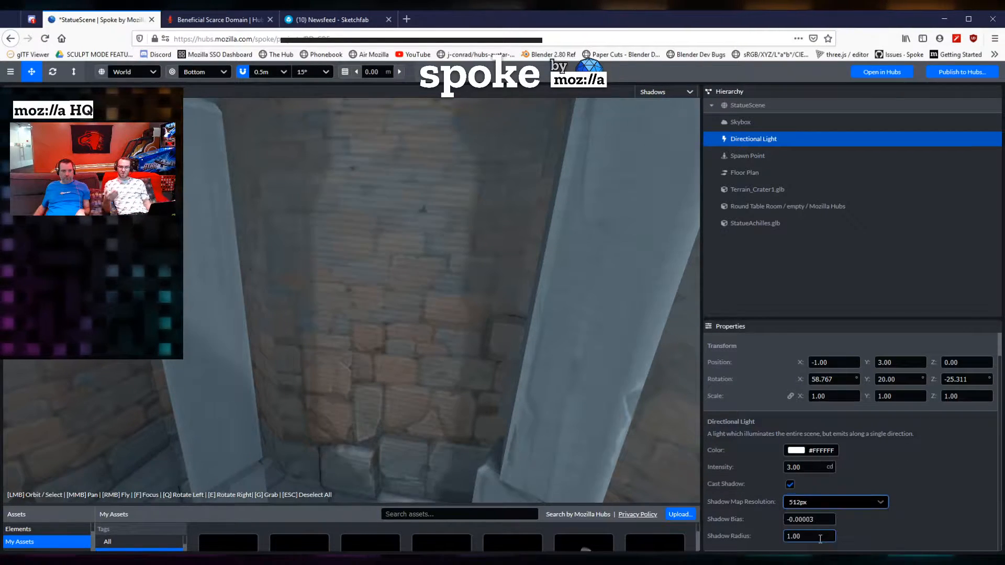
# Raise the Directional Light's shadow map resolution to 1024px and on to 2048px to compare the wall shadow.
pyautogui.click(813, 504)
pyautogui.scroll(-1, 816, 527)
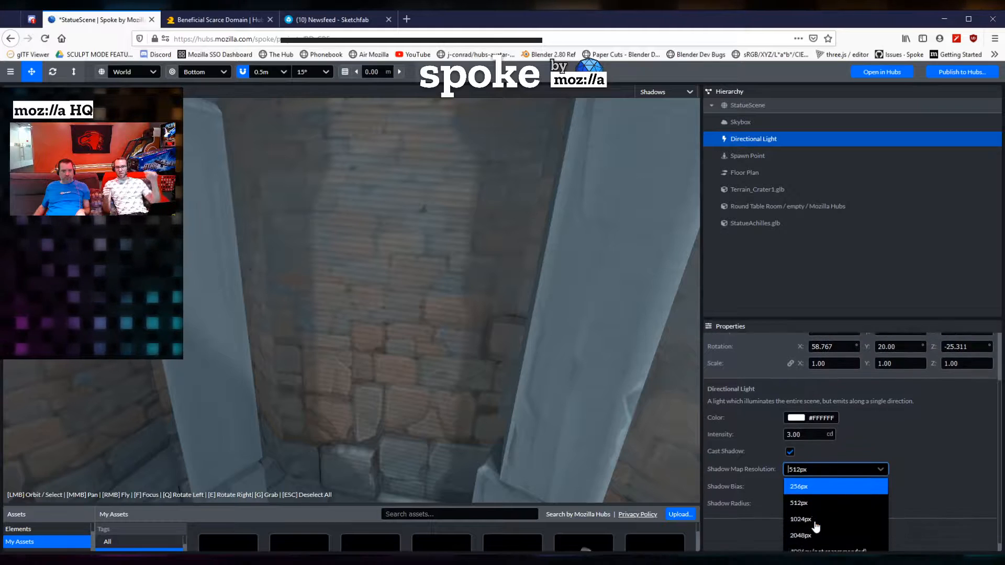
pyautogui.click(817, 512)
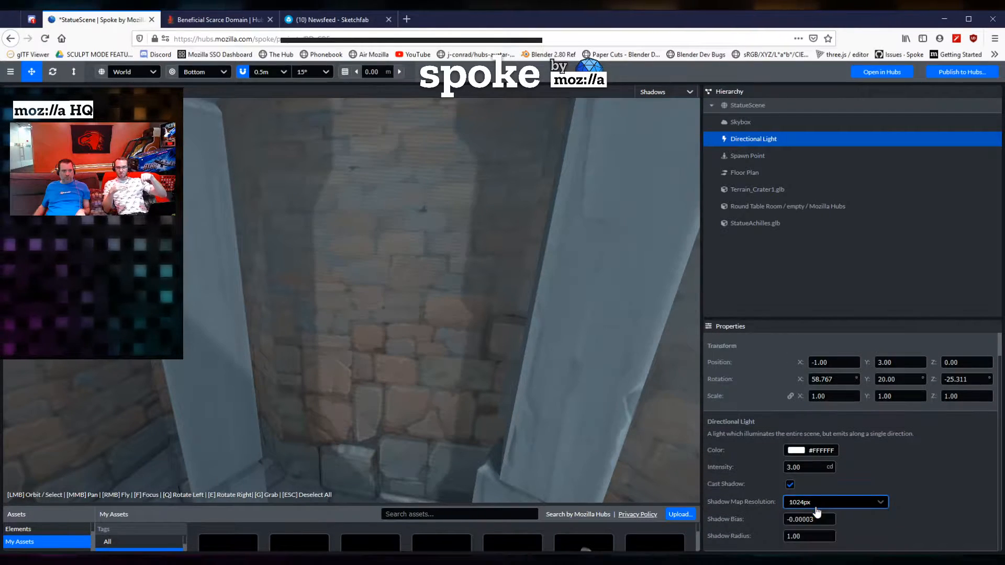
pyautogui.click(832, 502)
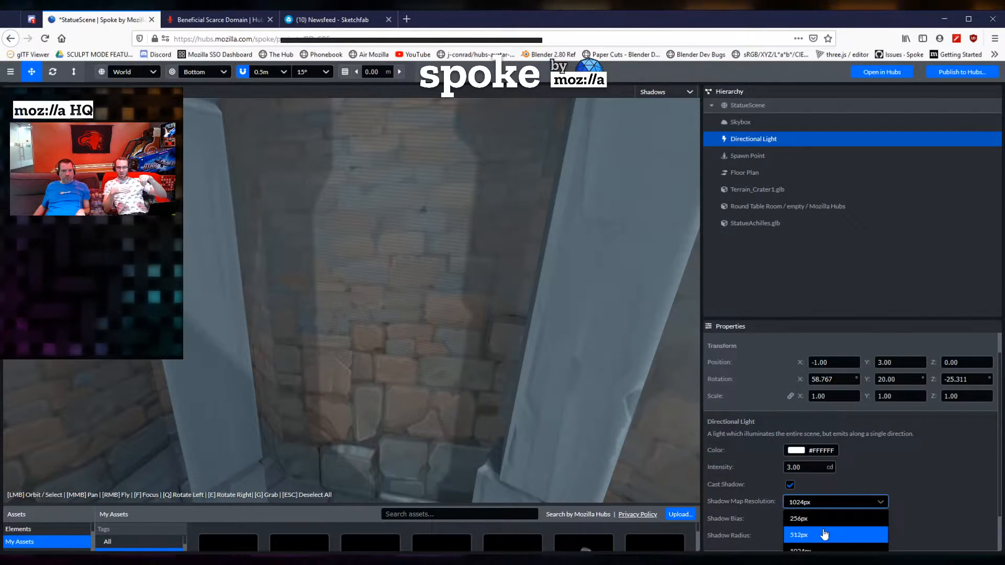
pyautogui.scroll(-1, 825, 531)
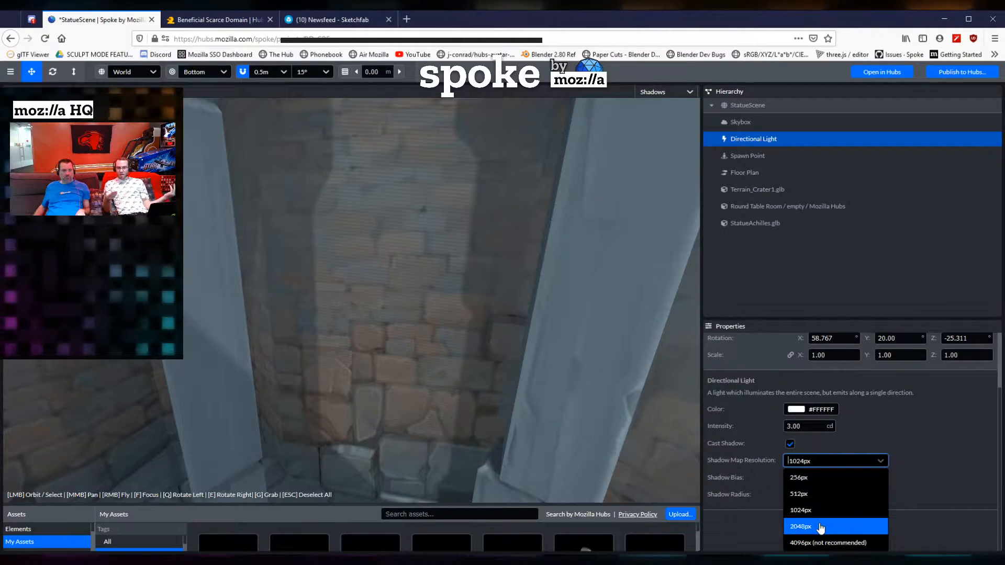
pyautogui.click(823, 525)
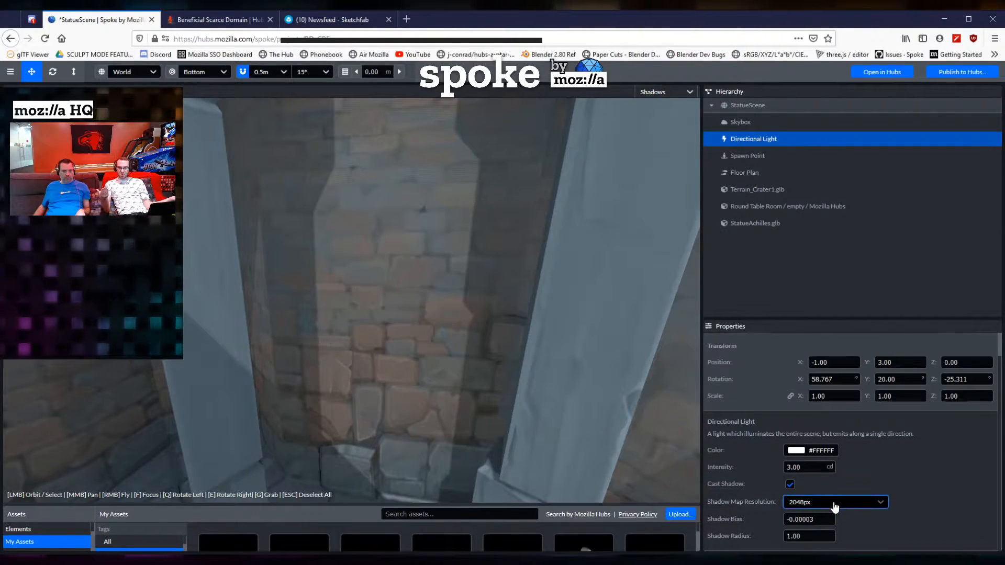
# Set the Directional Light's shadow map resolution back to 1024px and examine the shadow on the inner brick wall.
pyautogui.click(835, 504)
pyautogui.scroll(-1, 830, 519)
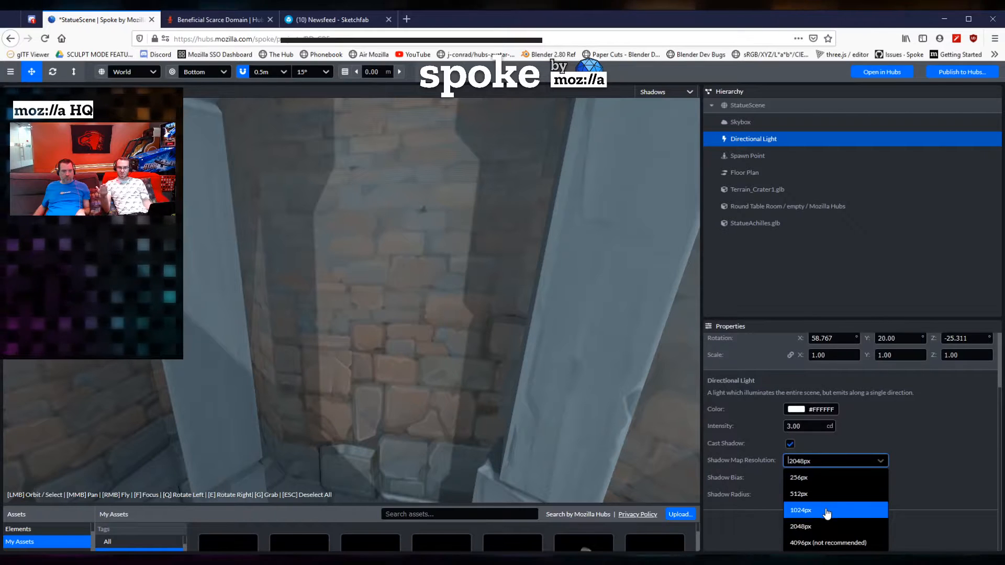
pyautogui.click(827, 511)
pyautogui.moveTo(535, 360); pyautogui.dragTo(504, 405)
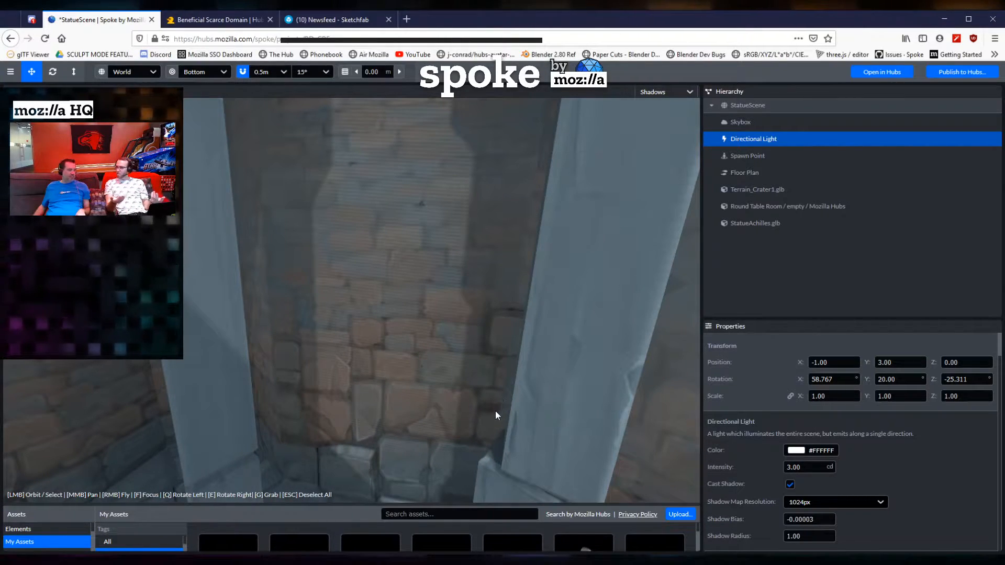
pyautogui.moveTo(480, 387)
pyautogui.mouseDown()
pyautogui.moveTo(482, 363)
pyautogui.moveTo(456, 307)
pyautogui.moveTo(496, 394)
pyautogui.mouseUp()
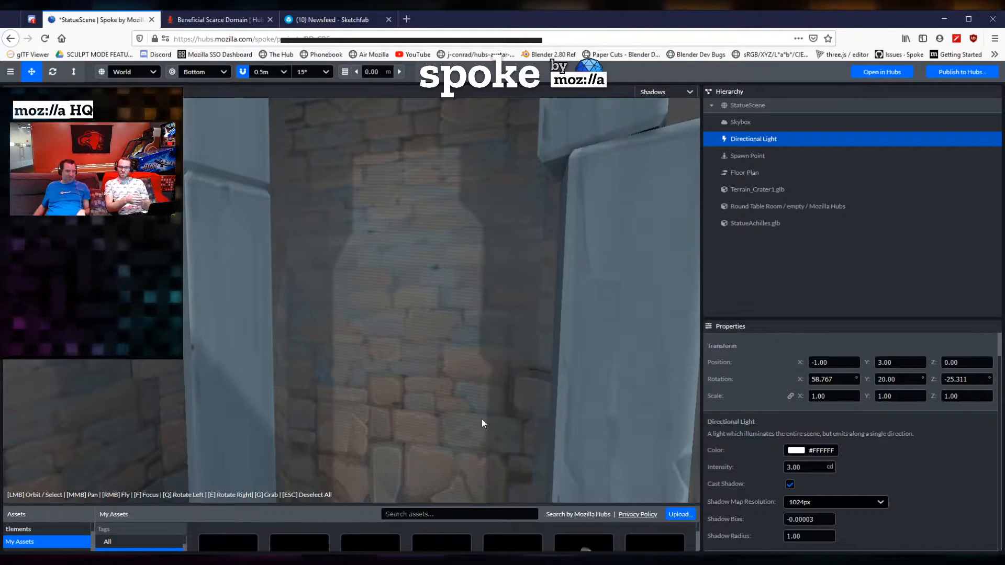
# Turn off Receive Shadow on the Terrain_Crater1.glb model and view the ground around the tower.
pyautogui.moveTo(482, 419); pyautogui.dragTo(177, 394)
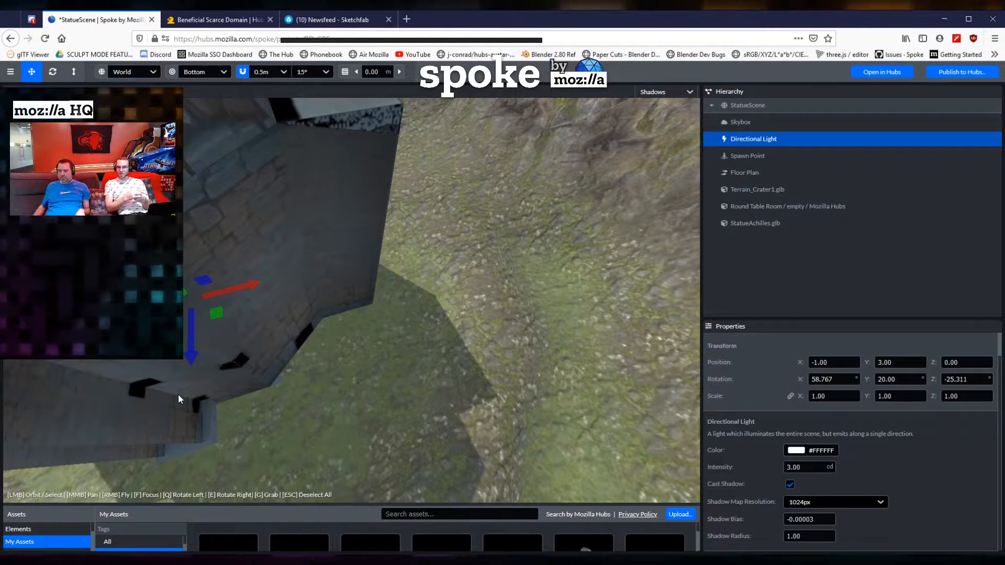
pyautogui.moveTo(178, 396); pyautogui.dragTo(232, 331)
pyautogui.moveTo(383, 311); pyautogui.dragTo(364, 347)
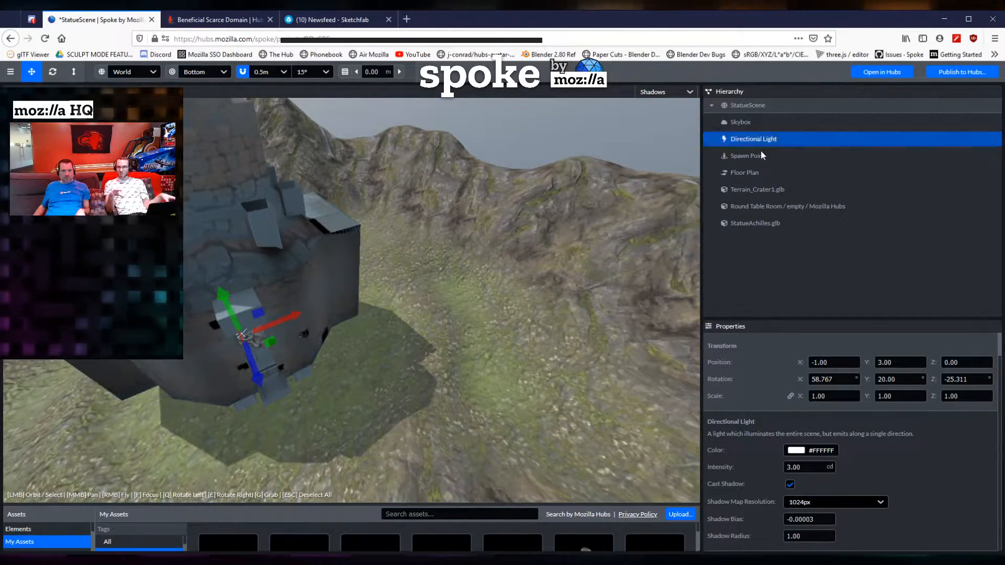
pyautogui.click(778, 192)
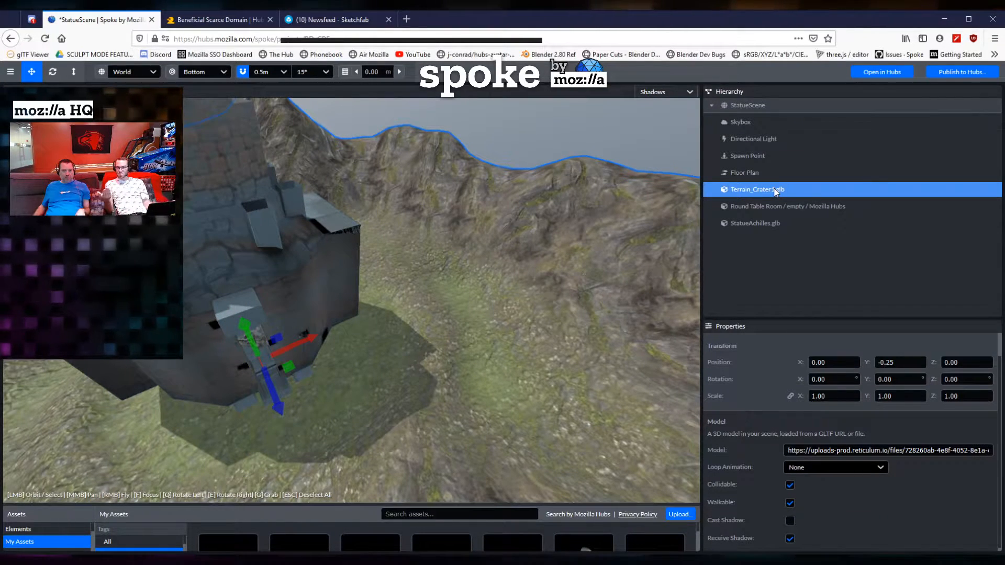
pyautogui.moveTo(395, 316); pyautogui.dragTo(570, 336)
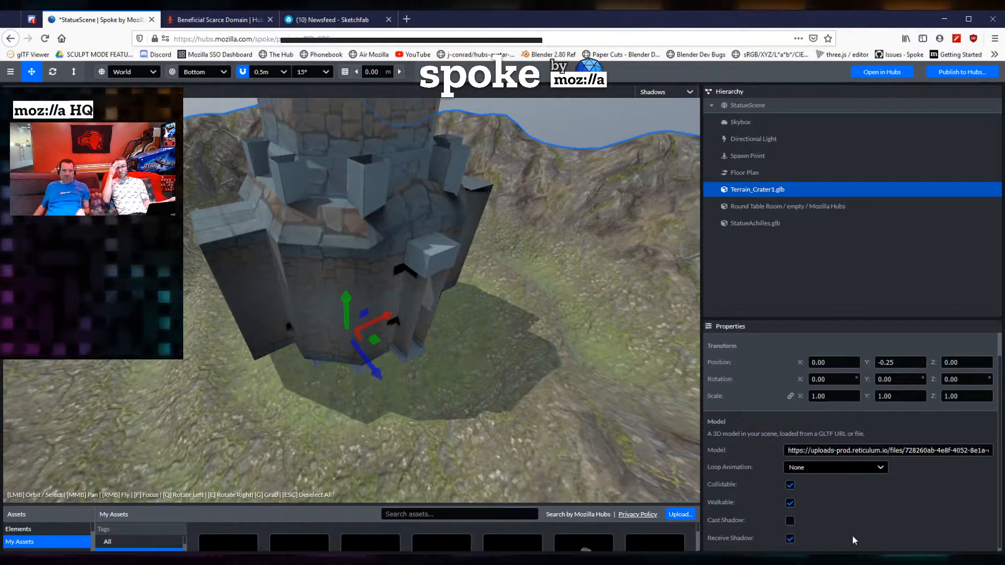
pyautogui.click(790, 539)
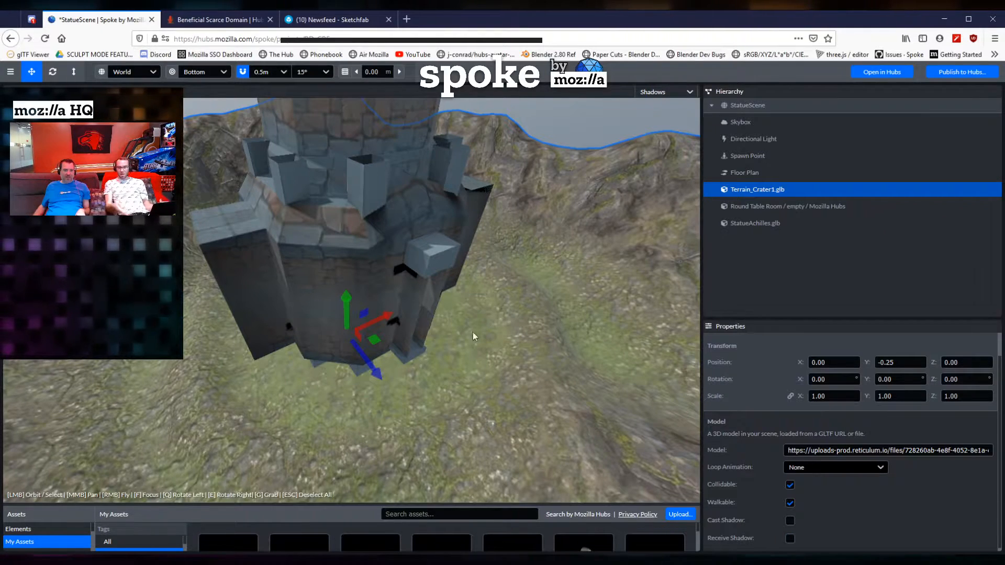
pyautogui.moveTo(313, 434); pyautogui.dragTo(366, 403)
pyautogui.scroll(4, 429, 296)
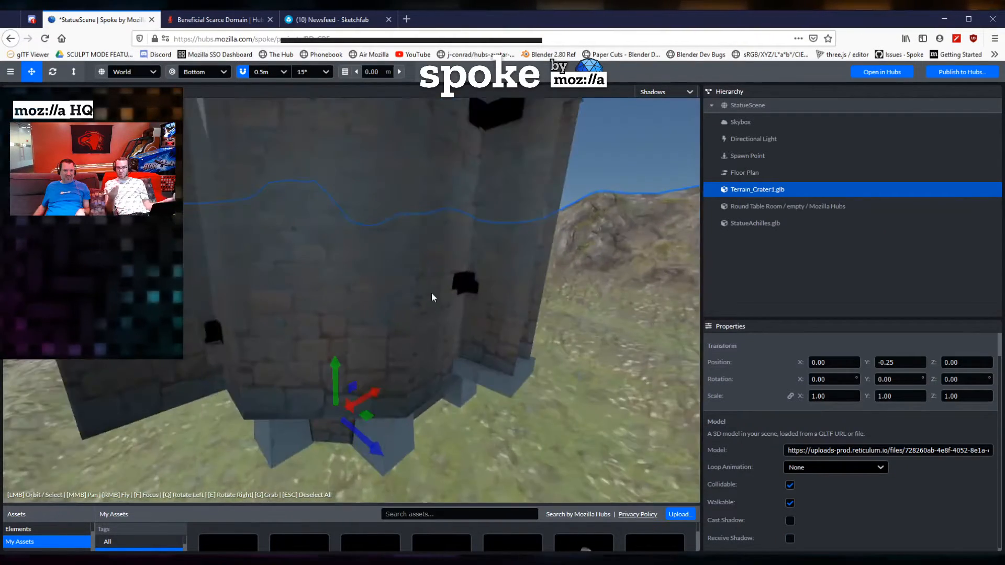
# Examine the shadow on the tower's inner brick wall up close and select the Directional Light.
pyautogui.scroll(6, 430, 294)
pyautogui.moveTo(435, 266); pyautogui.dragTo(640, 263)
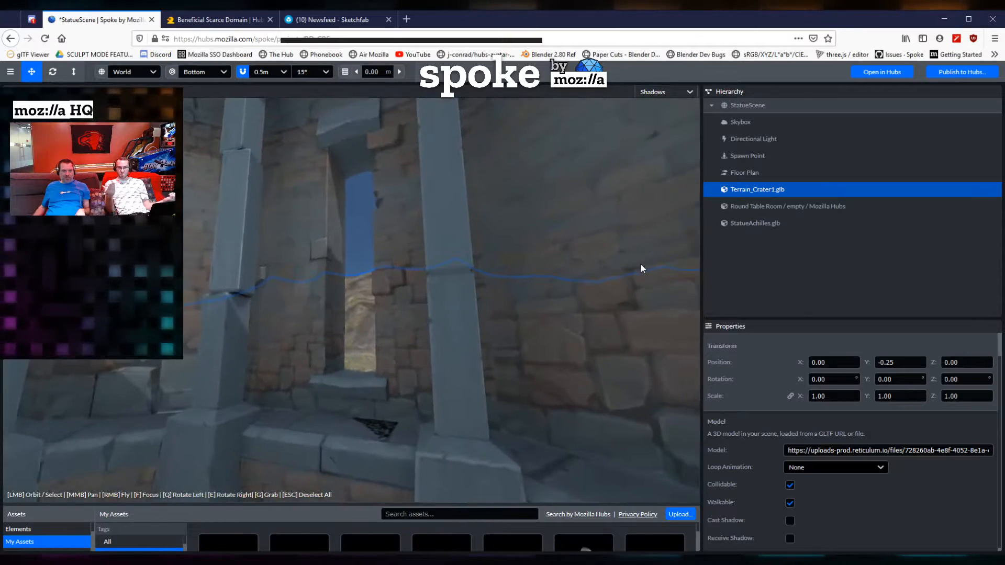
pyautogui.moveTo(576, 293); pyautogui.dragTo(344, 311)
pyautogui.moveTo(384, 272); pyautogui.dragTo(278, 337)
pyautogui.moveTo(564, 332); pyautogui.dragTo(382, 336)
pyautogui.moveTo(382, 336); pyautogui.dragTo(486, 386, button='right')
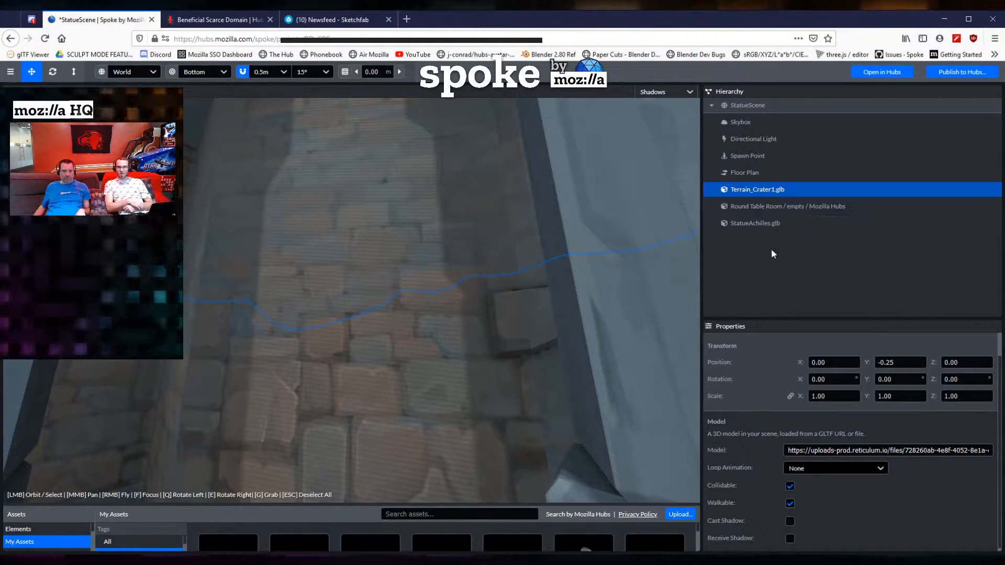
pyautogui.click(751, 138)
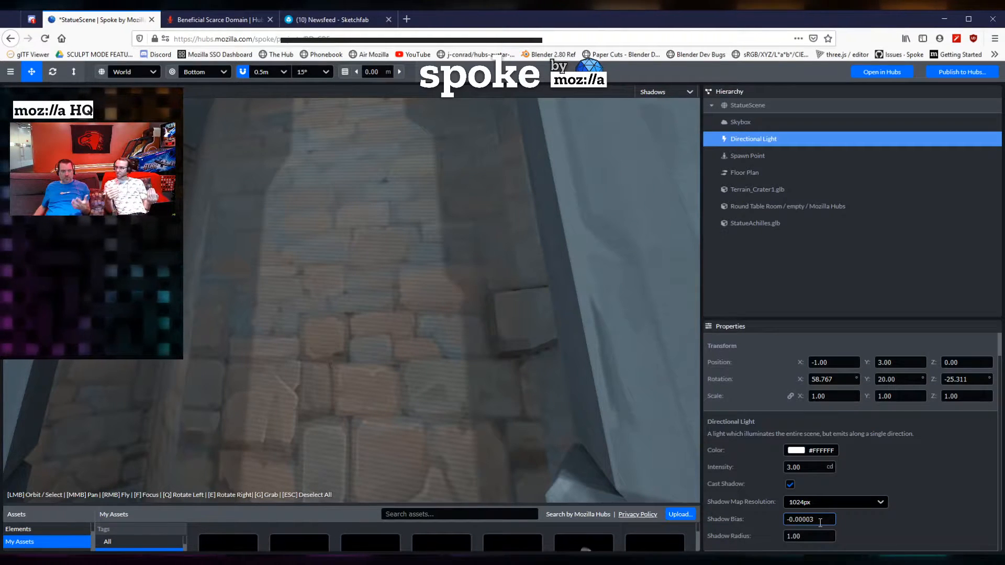
pyautogui.scroll(3, 439, 345)
pyautogui.moveTo(422, 356); pyautogui.dragTo(381, 326)
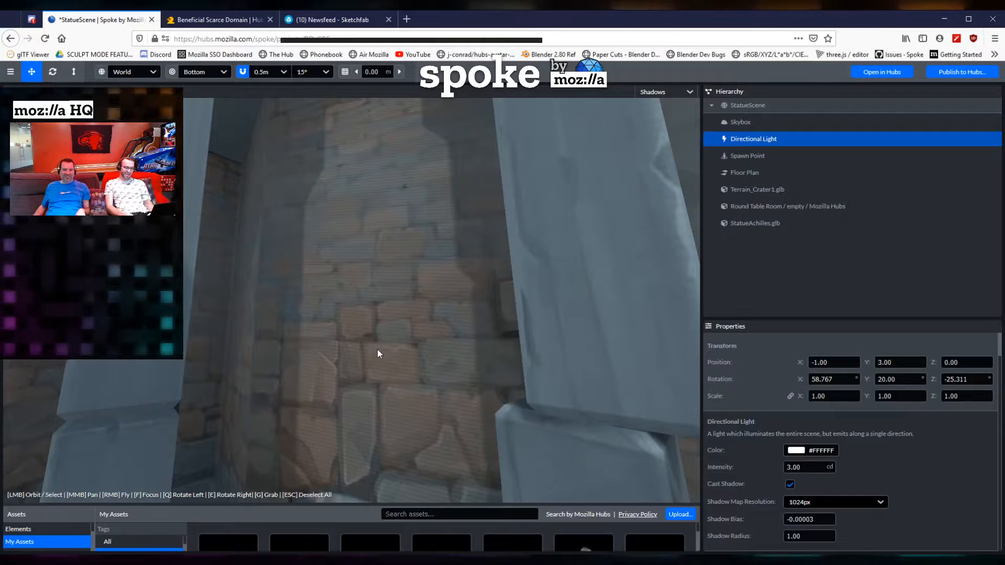
pyautogui.moveTo(420, 382); pyautogui.dragTo(418, 402)
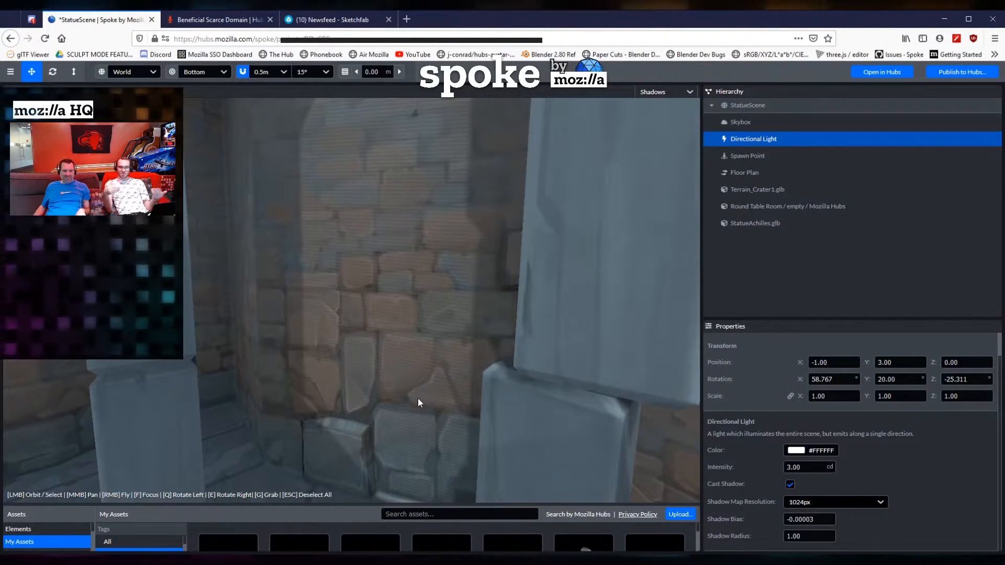
pyautogui.moveTo(418, 398); pyautogui.dragTo(455, 377)
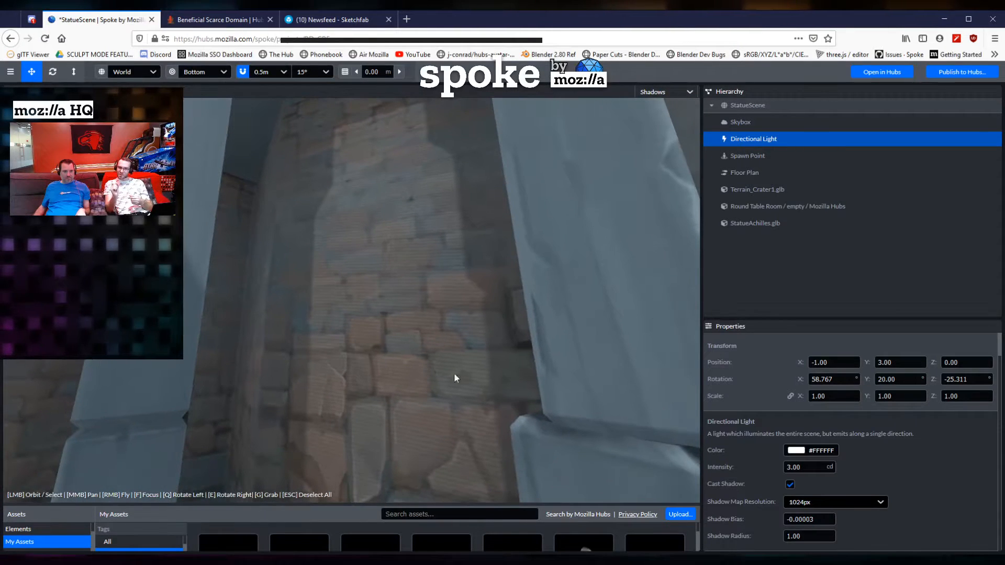
# Try a Directional Light shadow bias of 0, then 4, and fine-tune it to 3.98964 while viewing the inner walls.
pyautogui.doubleClick(826, 520)
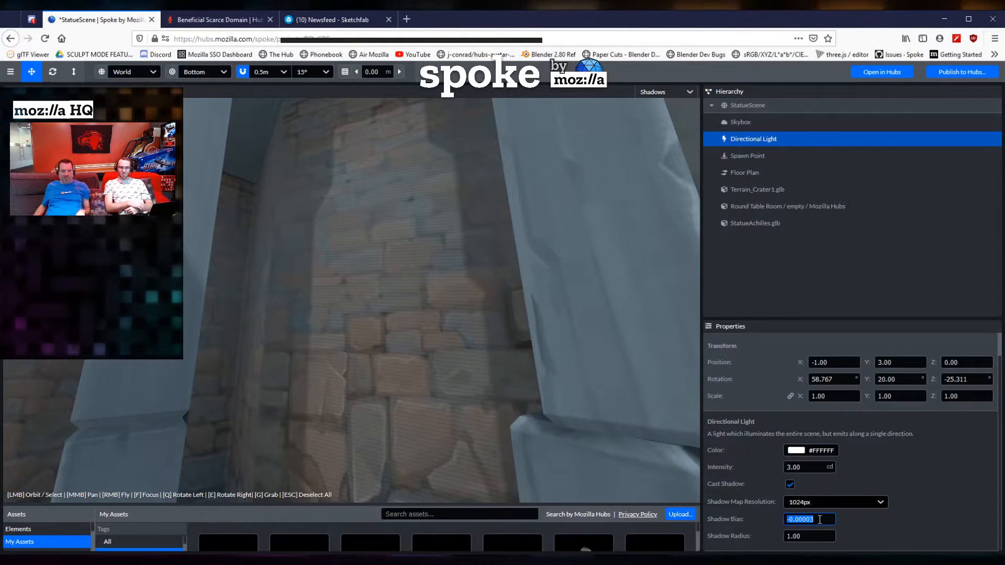
pyautogui.write('0')
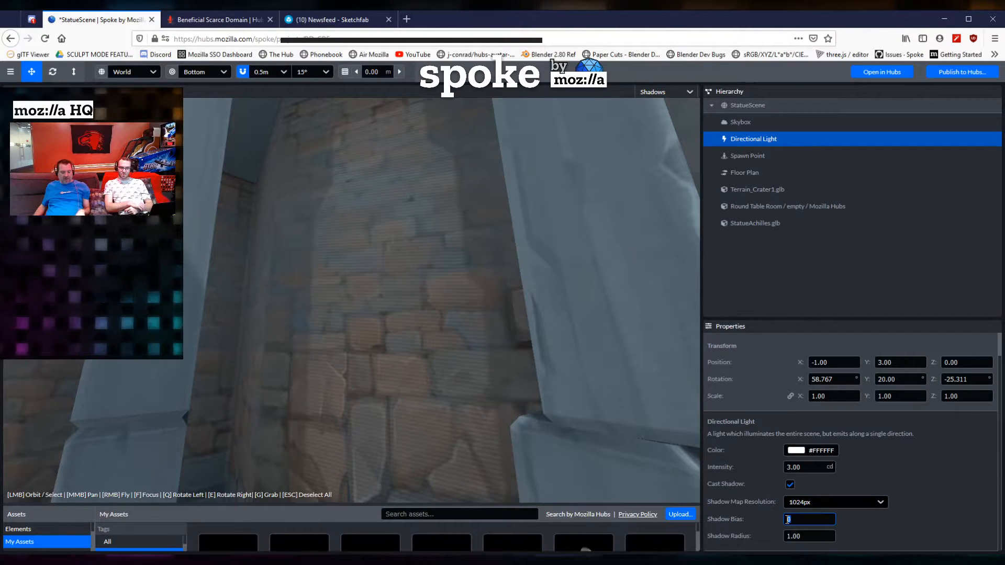
pyautogui.write('1')
pyautogui.scroll(-8, 436, 366)
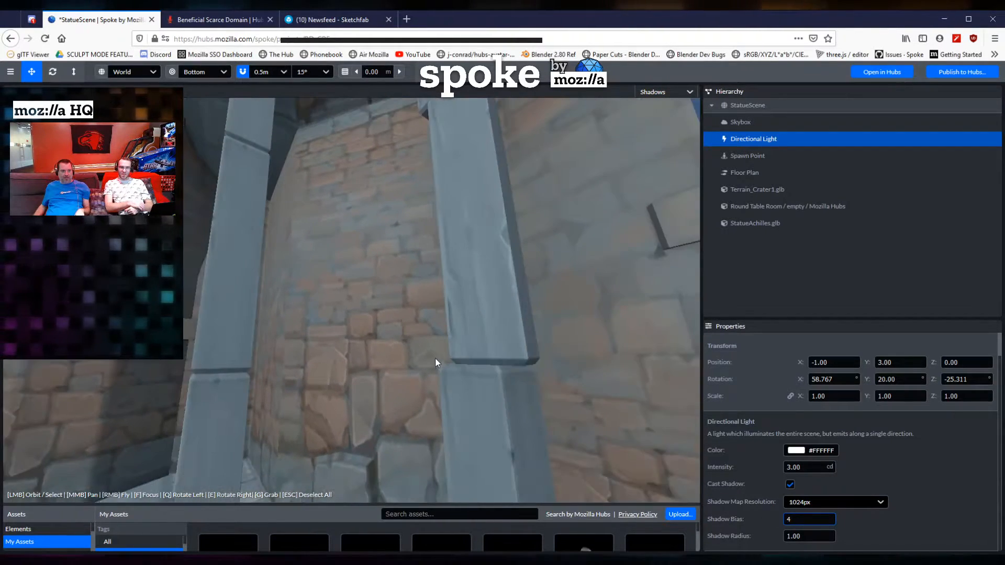
pyautogui.moveTo(426, 349); pyautogui.dragTo(419, 388)
pyautogui.moveTo(768, 521); pyautogui.dragTo(837, 512)
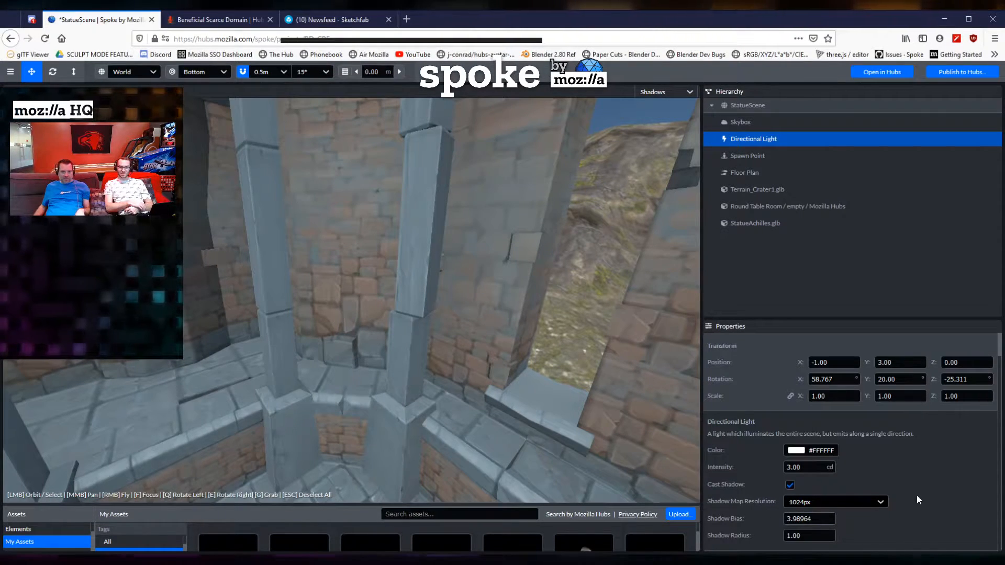
# Try a shadow bias of 0.1, view the tower's interior and fine-tune the value to 0.09415.
pyautogui.click(819, 518)
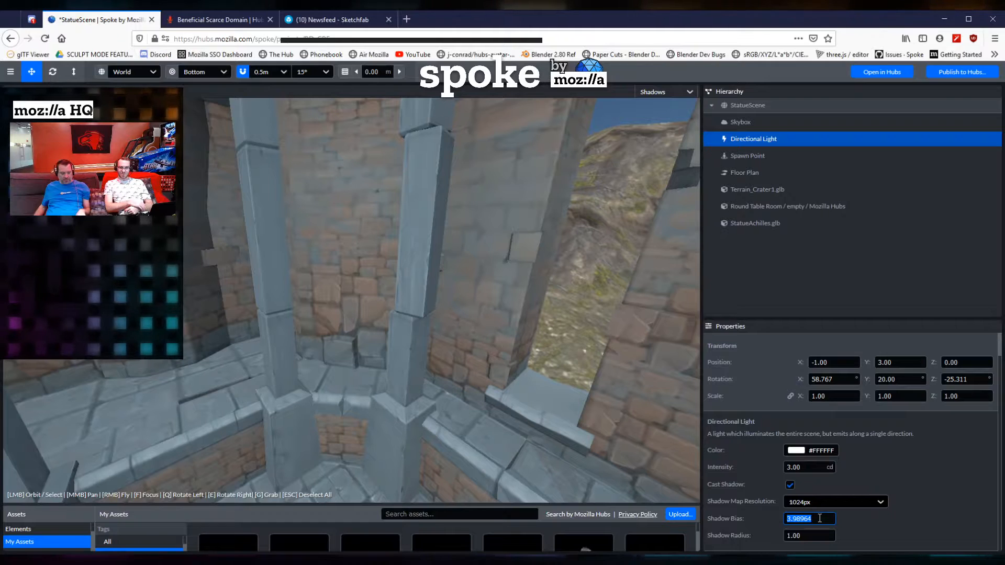
pyautogui.write('.')
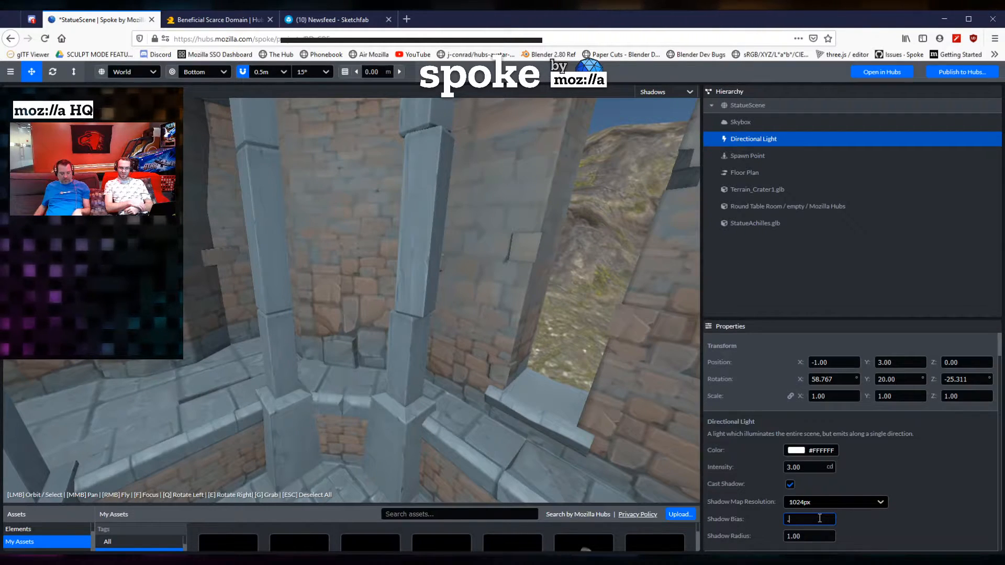
pyautogui.write('1')
pyautogui.moveTo(523, 357); pyautogui.dragTo(549, 335)
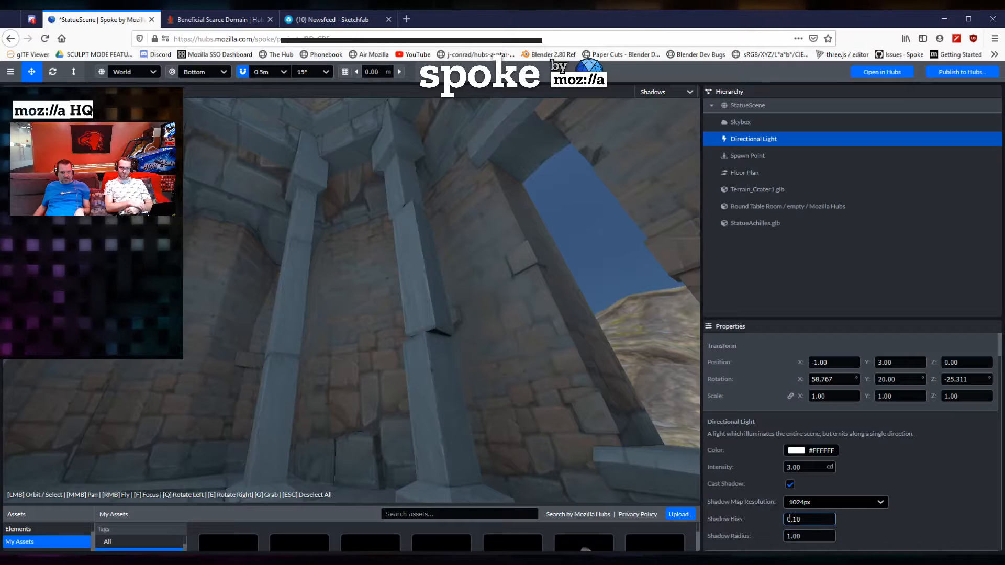
pyautogui.moveTo(776, 523); pyautogui.dragTo(773, 523)
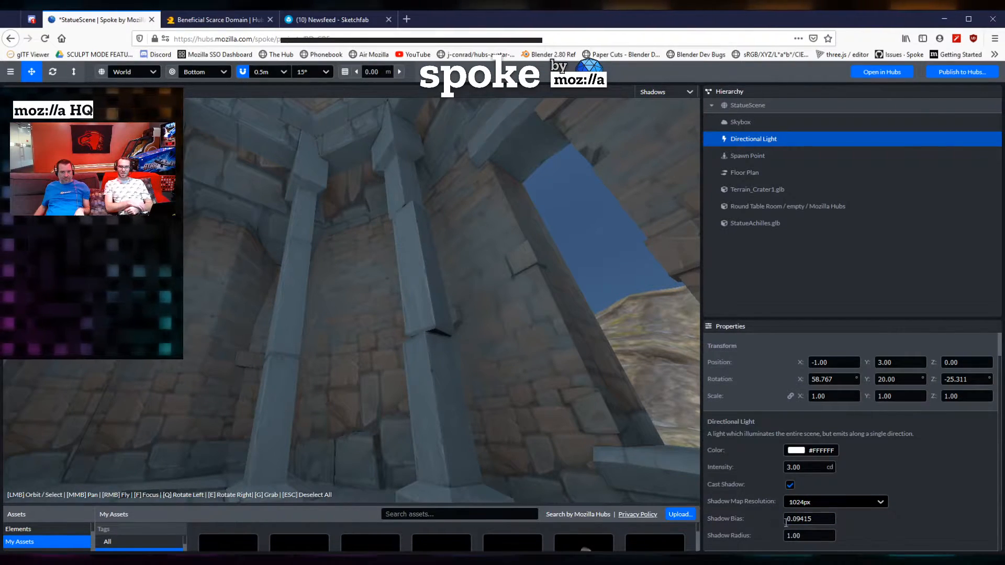
# Try a shadow bias of 0.001 on the Directional Light.
pyautogui.click(831, 516)
pyautogui.write('.001')
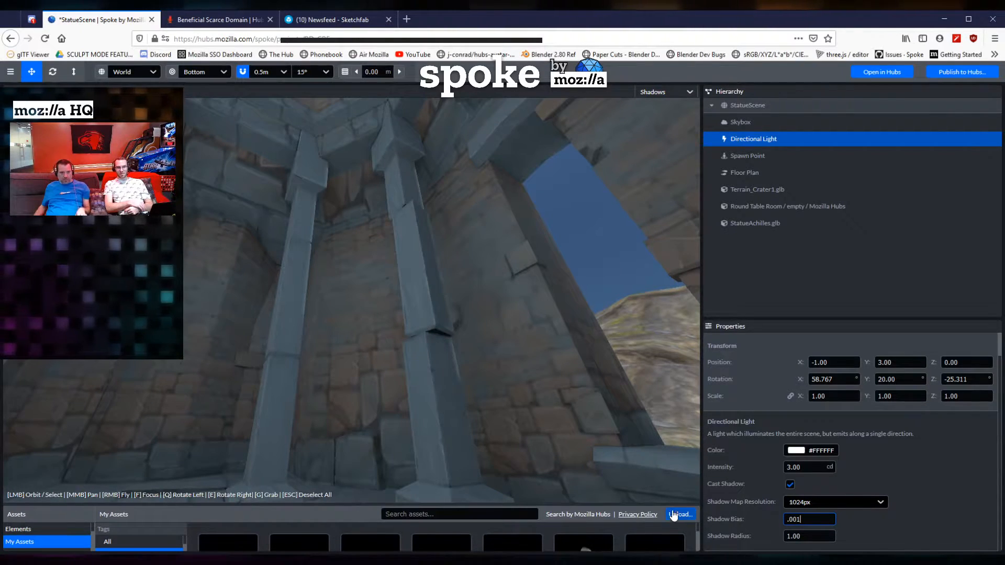
pyautogui.moveTo(788, 520)
pyautogui.mouseDown()
pyautogui.moveTo(739, 516)
pyautogui.moveTo(782, 509)
pyautogui.mouseUp()
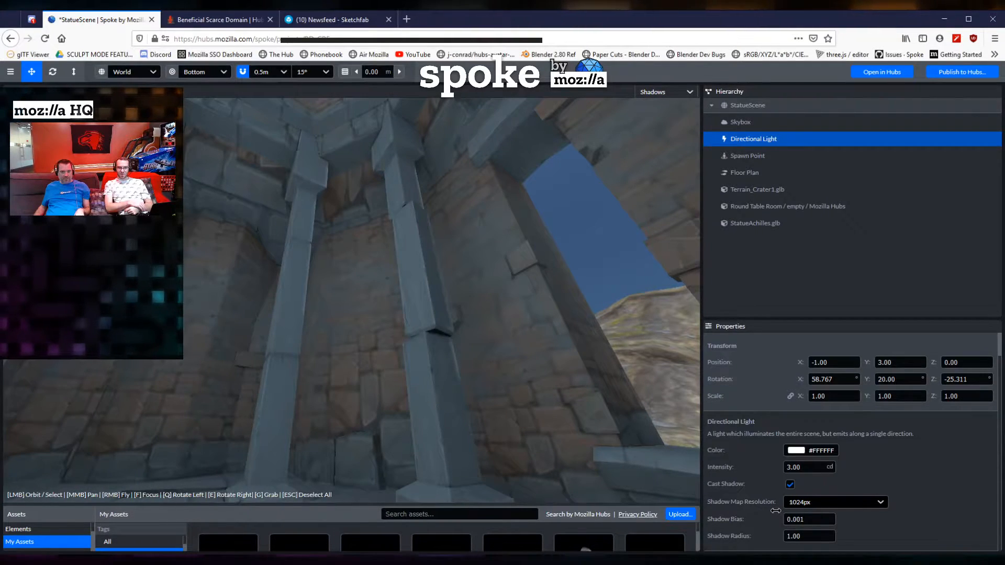
# Try shadow bias values of 0.00001 and 0.00003, and view the shadows on the columns around the statue.
pyautogui.click(811, 518)
pyautogui.write('.')
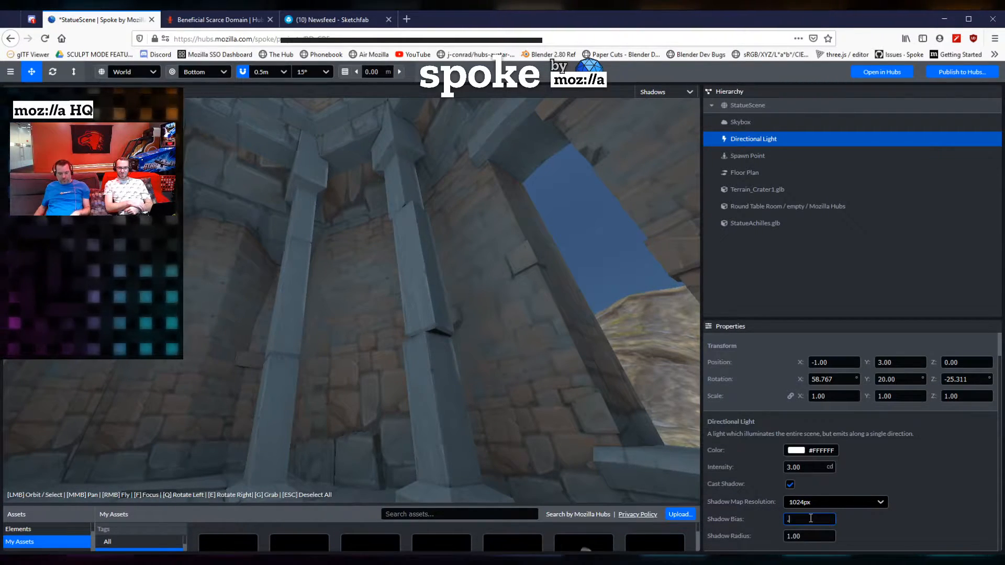
pyautogui.write('0000')
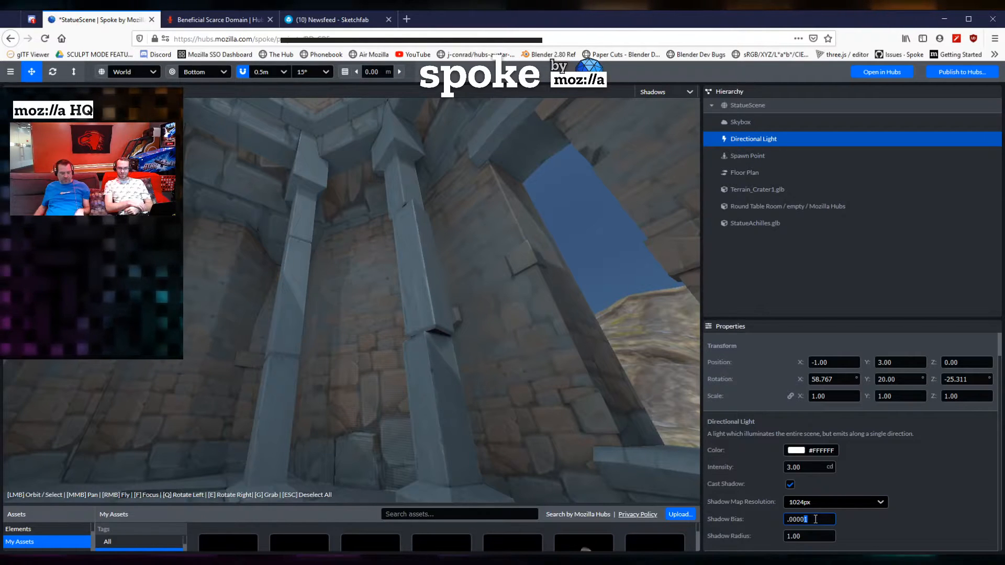
pyautogui.write('3')
pyautogui.moveTo(555, 422); pyautogui.dragTo(508, 258)
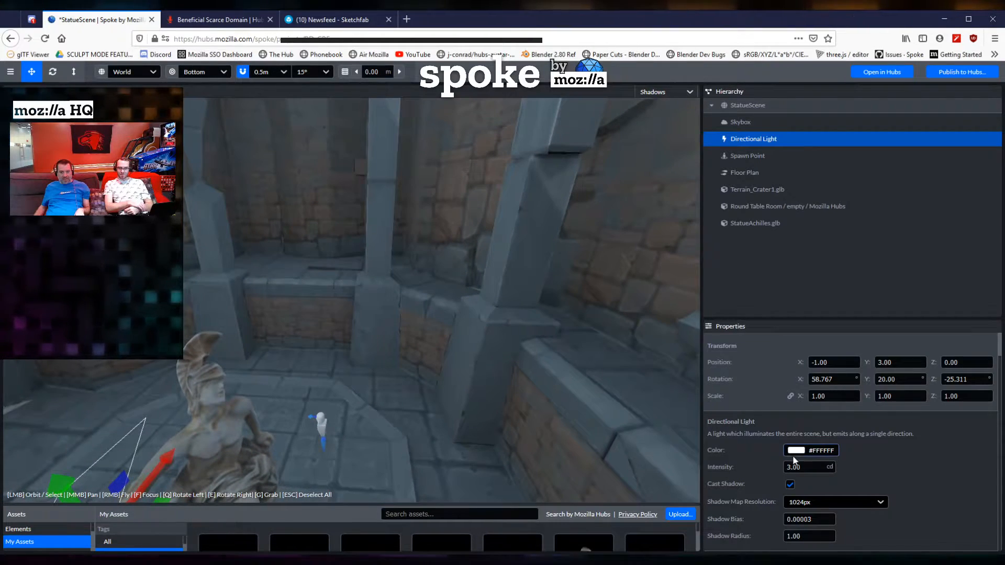
# Try negative shadow bias values of -0.00001 and -0.00005 on the Directional Light.
pyautogui.click(789, 521)
pyautogui.click(787, 521)
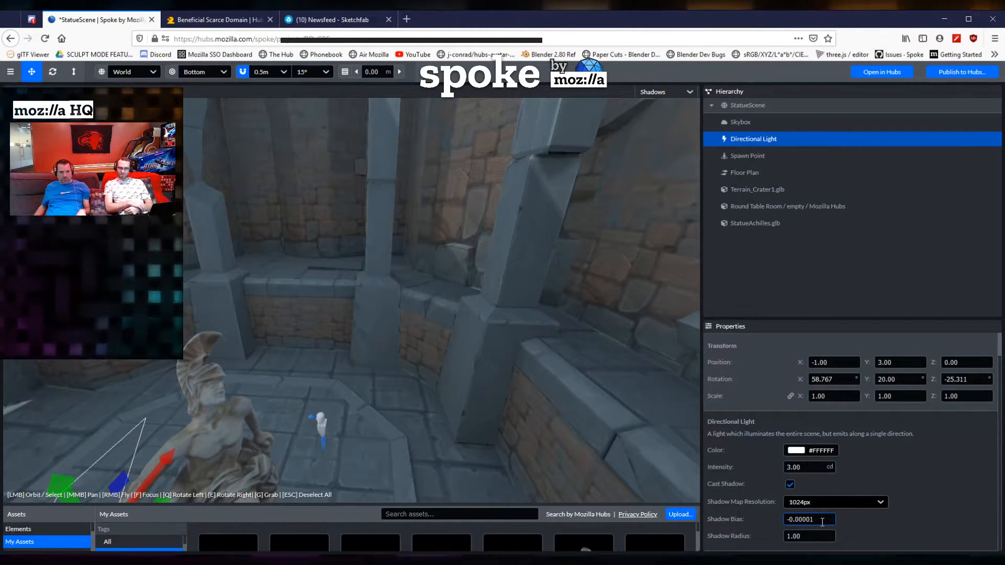
pyautogui.press('BackSpace')
pyautogui.write('5')
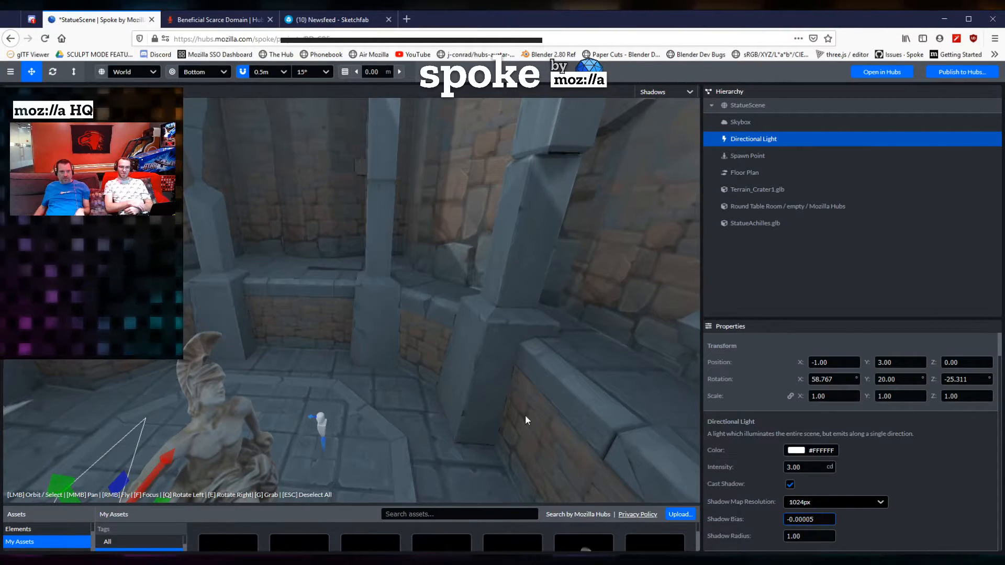
# View the brick wall between the columns, lower the shadow bias to -0.00009 and bring it back to -0.00003.
pyautogui.moveTo(525, 414); pyautogui.dragTo(566, 399)
pyautogui.moveTo(447, 299); pyautogui.dragTo(429, 423, button='middle')
pyautogui.moveTo(428, 423); pyautogui.dragTo(472, 345)
pyautogui.moveTo(471, 345); pyautogui.dragTo(450, 366, button='right')
pyautogui.press('w')
pyautogui.press('w')
pyautogui.press('s')
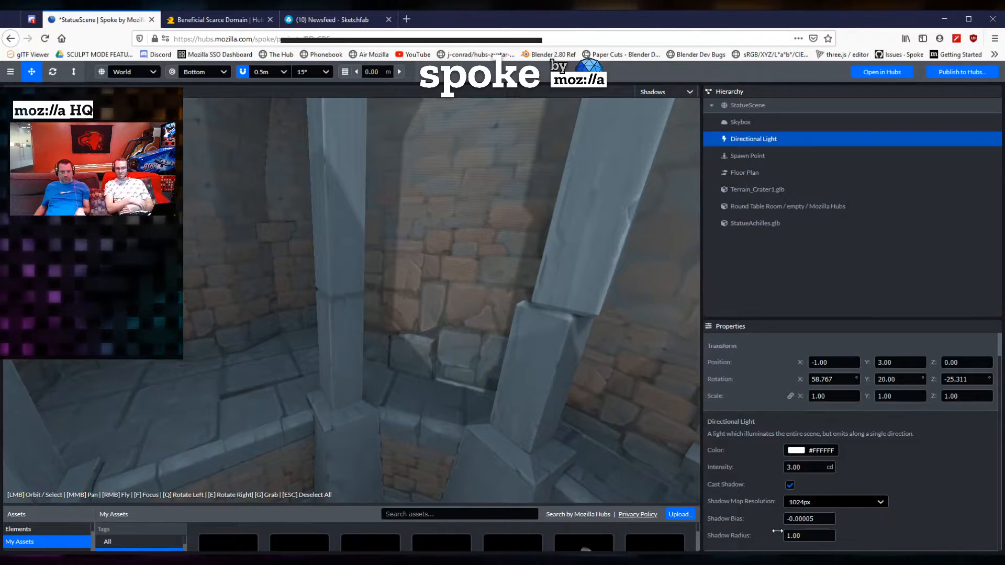
pyautogui.moveTo(774, 523); pyautogui.dragTo(784, 516)
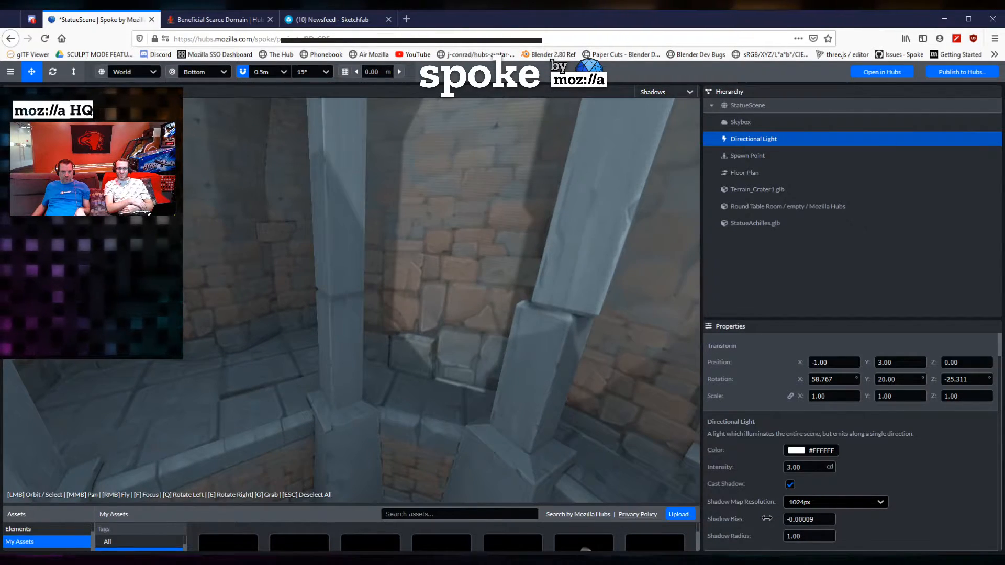
pyautogui.moveTo(764, 519); pyautogui.dragTo(775, 518)
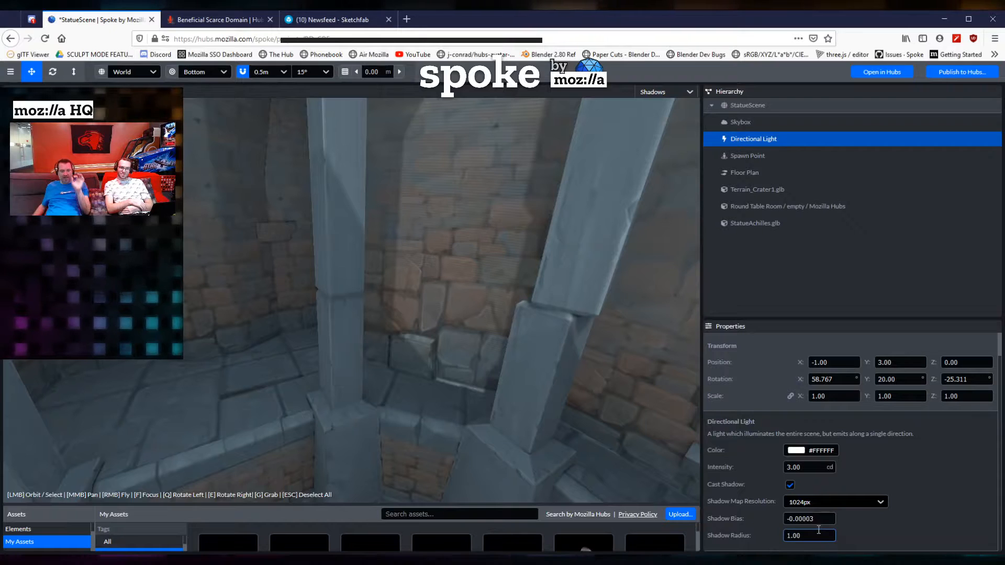
# Frame the statue with the Directional Light, activate the Rotate tool and set the transform space to Selection.
pyautogui.moveTo(436, 299); pyautogui.dragTo(481, 219)
pyautogui.scroll(-4, 388, 242)
pyautogui.scroll(3, 444, 244)
pyautogui.scroll(-3, 454, 227)
pyautogui.scroll(4, 480, 218)
pyautogui.moveTo(316, 216)
pyautogui.mouseDown()
pyautogui.moveTo(371, 238)
pyautogui.moveTo(304, 227)
pyautogui.moveTo(297, 205)
pyautogui.moveTo(299, 220)
pyautogui.mouseUp()
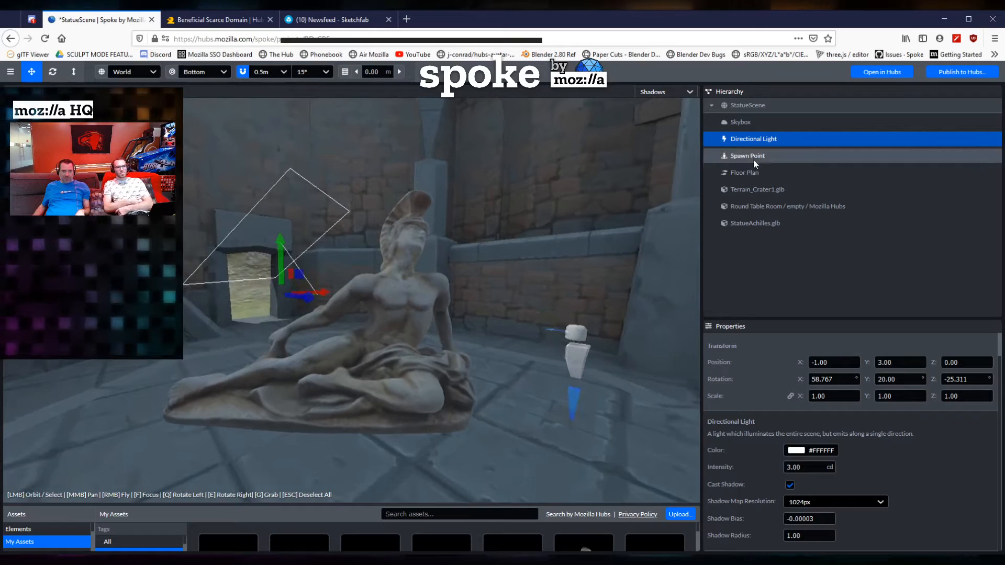
pyautogui.moveTo(362, 215); pyautogui.dragTo(341, 227)
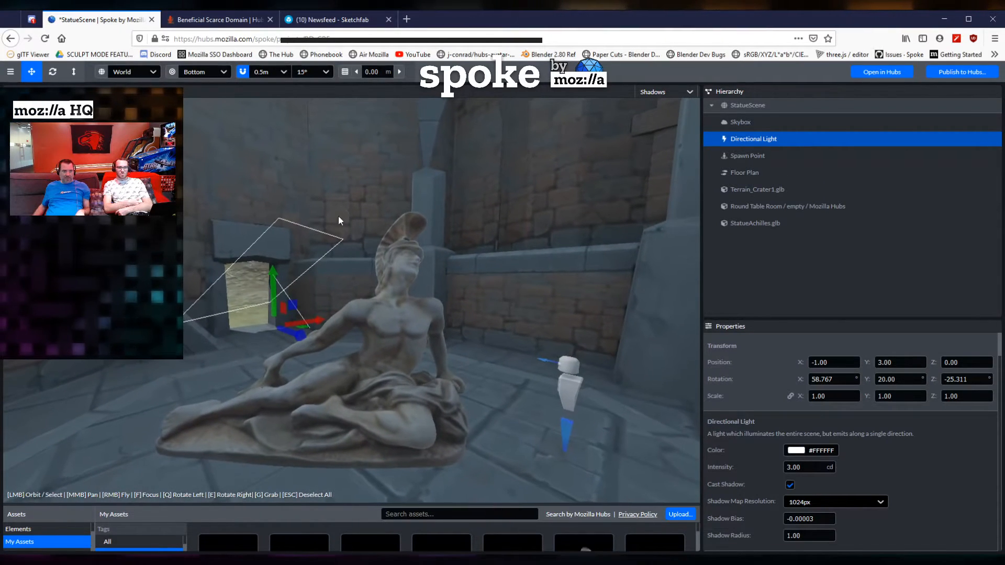
pyautogui.click(53, 71)
pyautogui.moveTo(340, 187); pyautogui.dragTo(394, 343)
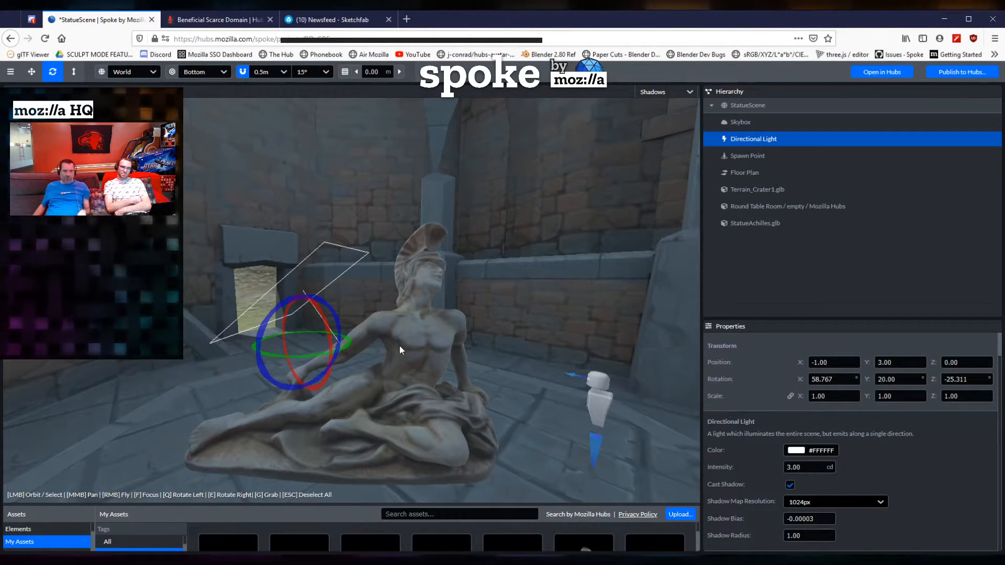
pyautogui.moveTo(385, 389); pyautogui.dragTo(314, 393)
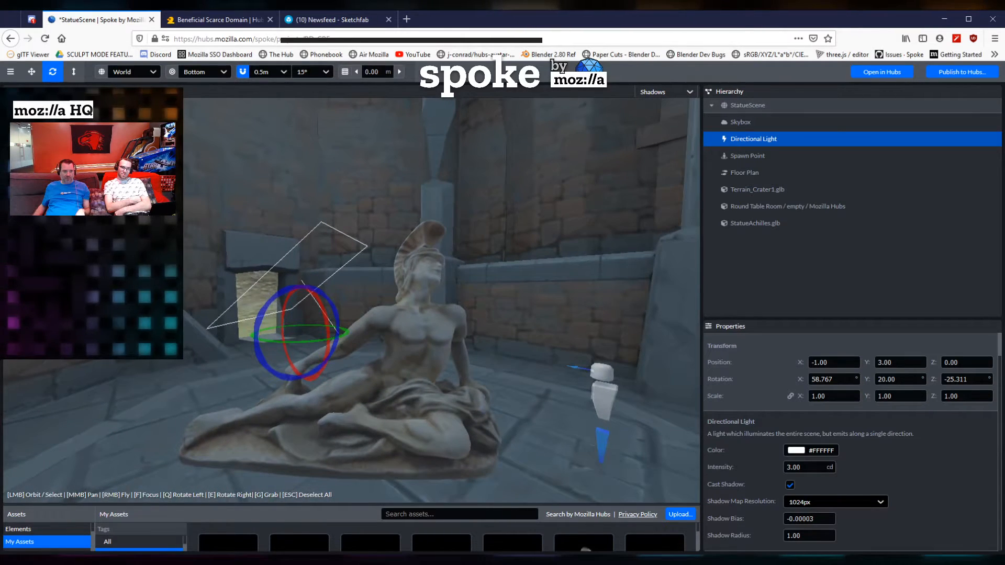
pyautogui.click(102, 74)
pyautogui.moveTo(207, 369)
pyautogui.mouseDown()
pyautogui.moveTo(202, 383)
pyautogui.moveTo(152, 381)
pyautogui.moveTo(209, 369)
pyautogui.moveTo(318, 372)
pyautogui.moveTo(223, 369)
pyautogui.moveTo(193, 386)
pyautogui.moveTo(196, 372)
pyautogui.mouseUp()
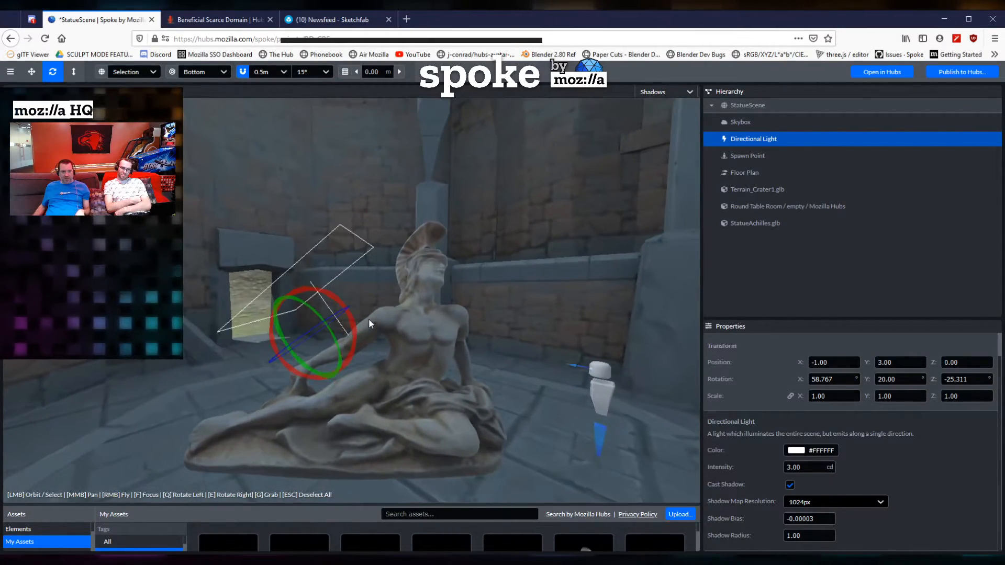
# With snapping turned off, rotate the Directional Light freely to about 95.26°, 6.062°, -10.97° so it lights the statue and floor.
pyautogui.moveTo(351, 325); pyautogui.dragTo(342, 303)
pyautogui.hotkey('ctrl', 'z')
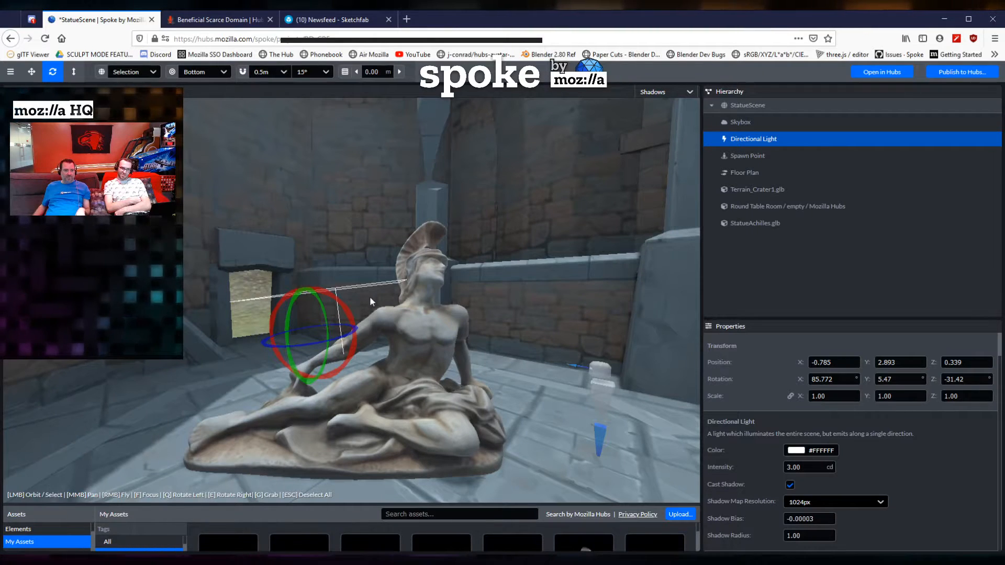
pyautogui.moveTo(345, 305); pyautogui.dragTo(344, 359)
pyautogui.moveTo(393, 267); pyautogui.dragTo(608, 268)
pyautogui.moveTo(520, 341); pyautogui.dragTo(483, 278)
pyautogui.moveTo(482, 348); pyautogui.dragTo(362, 328)
pyautogui.moveTo(363, 291); pyautogui.dragTo(225, 341)
pyautogui.moveTo(137, 335); pyautogui.dragTo(205, 318)
pyautogui.moveTo(379, 315); pyautogui.dragTo(355, 284)
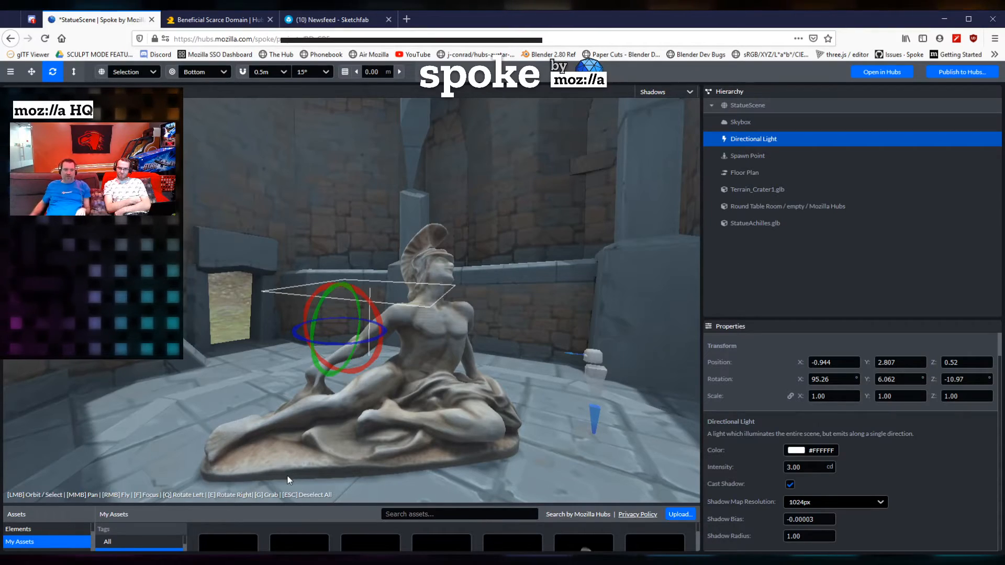
# Examine the lit statue from several sides and rotate the Directional Light slightly to about 94.429°, 1.775°, -10.913°.
pyautogui.moveTo(203, 324); pyautogui.dragTo(350, 315)
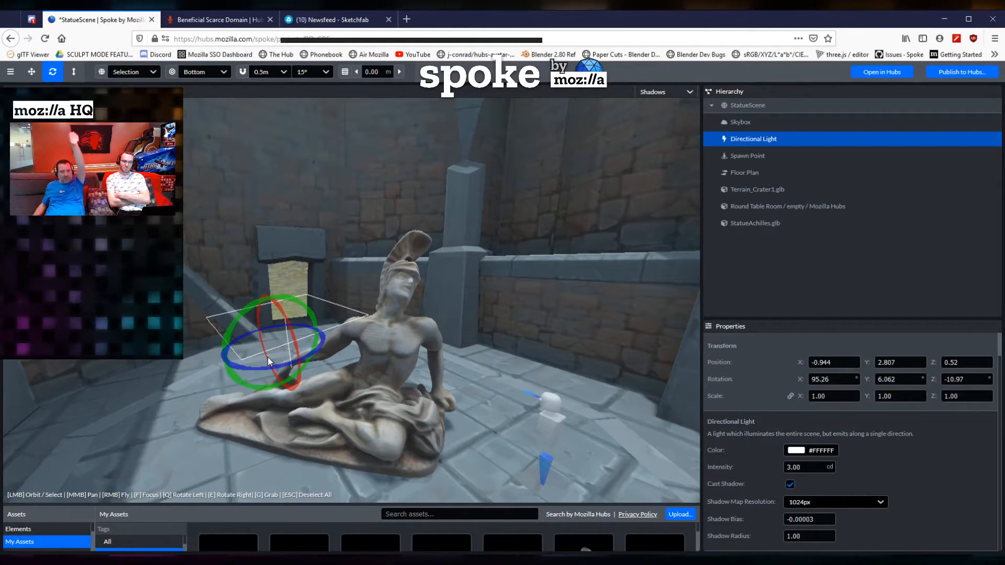
pyautogui.moveTo(287, 368); pyautogui.dragTo(220, 409)
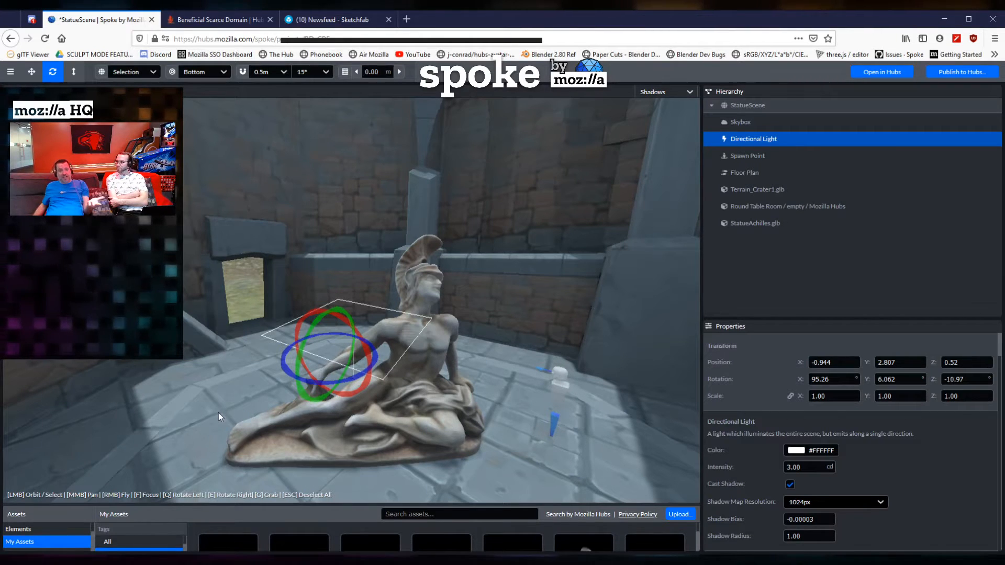
pyautogui.moveTo(199, 387); pyautogui.dragTo(412, 405)
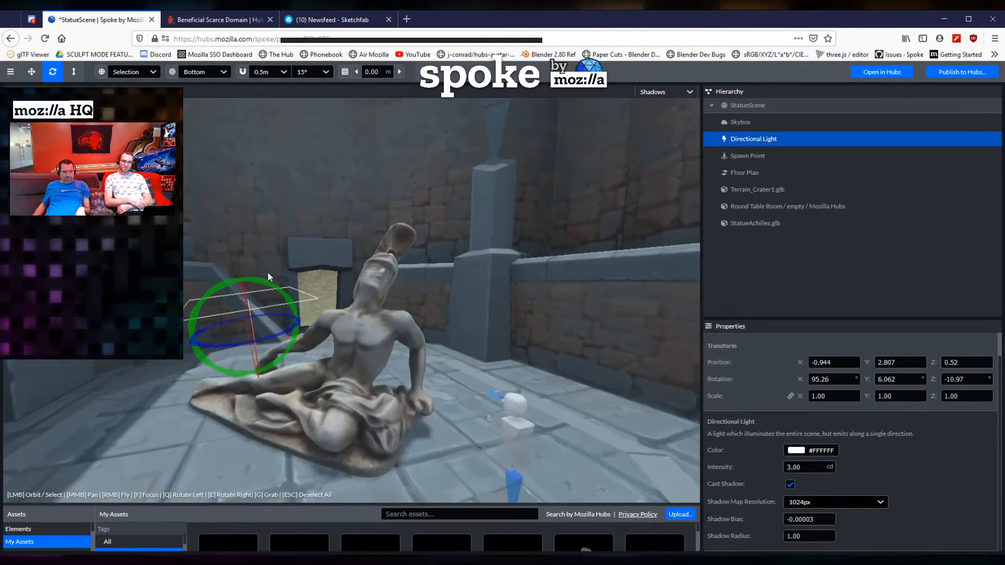
pyautogui.moveTo(257, 277); pyautogui.dragTo(494, 313)
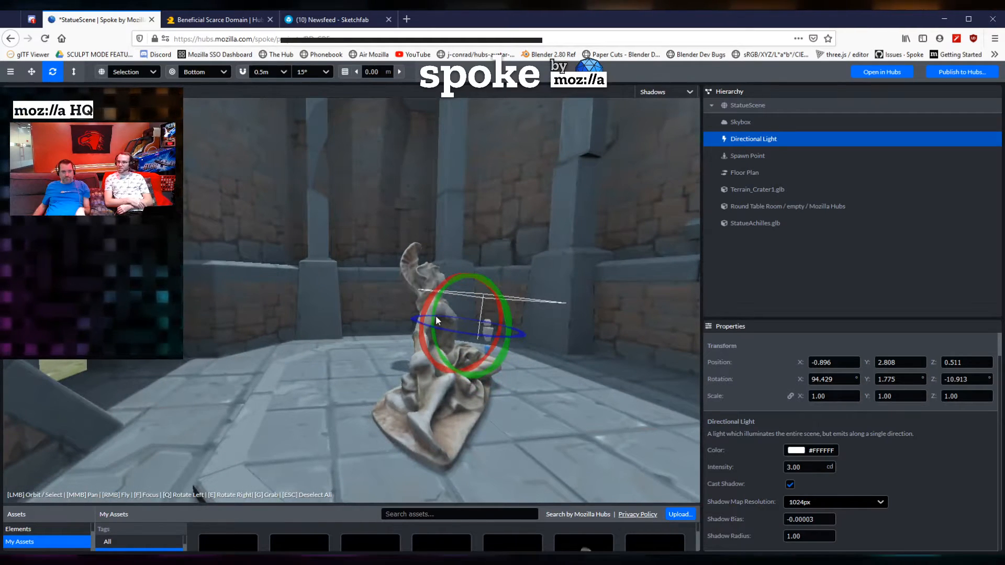
# Rotate the Directional Light freely to about 91.588°, 4.926°, -10.823° and shift it slightly to about -0.933, 2.837, 0.48.
pyautogui.moveTo(421, 333); pyautogui.dragTo(421, 339)
pyautogui.moveTo(508, 366); pyautogui.dragTo(317, 381)
pyautogui.moveTo(218, 313); pyautogui.dragTo(684, 326)
pyautogui.moveTo(241, 362); pyautogui.dragTo(134, 361)
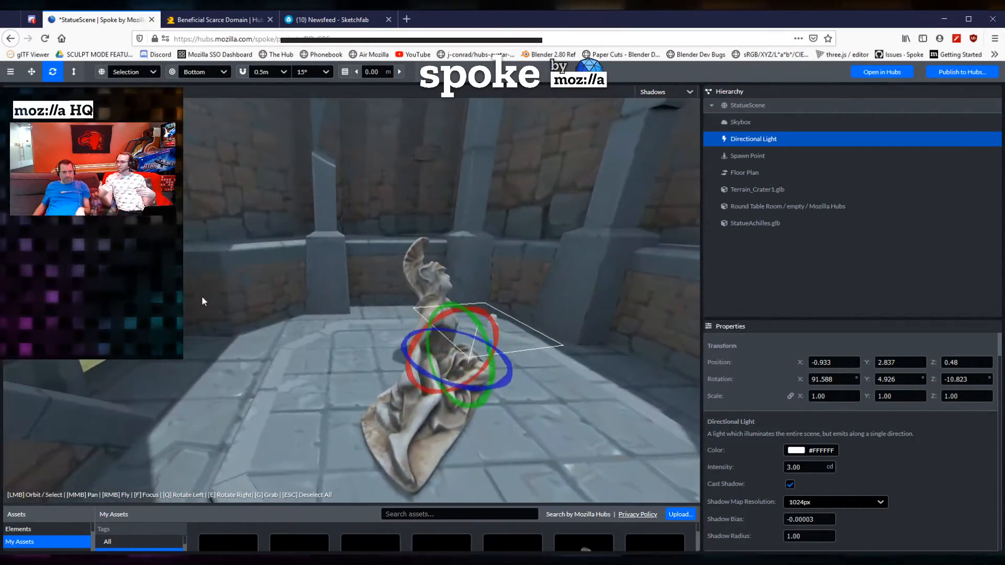
pyautogui.moveTo(203, 297); pyautogui.dragTo(216, 308)
# Fly around the statue to examine its lighting, the brick walls and the shadow it casts on the stone floor.
pyautogui.moveTo(217, 308); pyautogui.dragTo(390, 284, button='right')
pyautogui.press('w')
pyautogui.press('w')
pyautogui.press('s')
pyautogui.press('d')
pyautogui.press('a')
pyautogui.press('w')
pyautogui.press('a')
pyautogui.press('w')
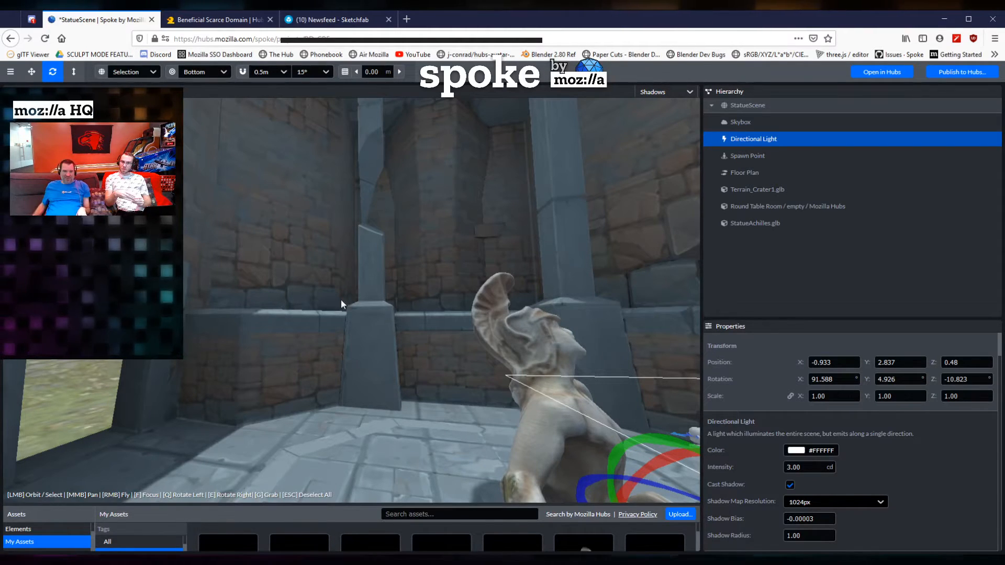
pyautogui.press('w')
pyautogui.moveTo(352, 300); pyautogui.dragTo(374, 310, button='right')
pyautogui.press('w')
pyautogui.press('s')
pyautogui.press('d')
pyautogui.press('w')
pyautogui.press('s')
pyautogui.press('w')
pyautogui.press('s')
pyautogui.moveTo(351, 301); pyautogui.dragTo(373, 339, button='right')
pyautogui.press('w')
pyautogui.press('s')
pyautogui.press('w')
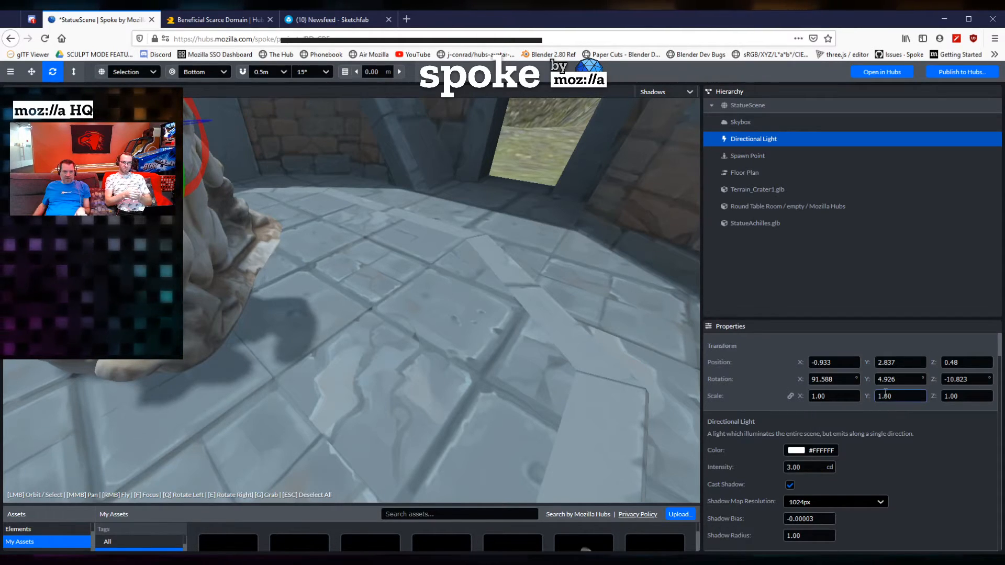
# Try shadow map resolutions of 2048px and 512px on the statue's floor shadow, and return to 1024px.
pyautogui.click(817, 507)
pyautogui.scroll(-2, 816, 526)
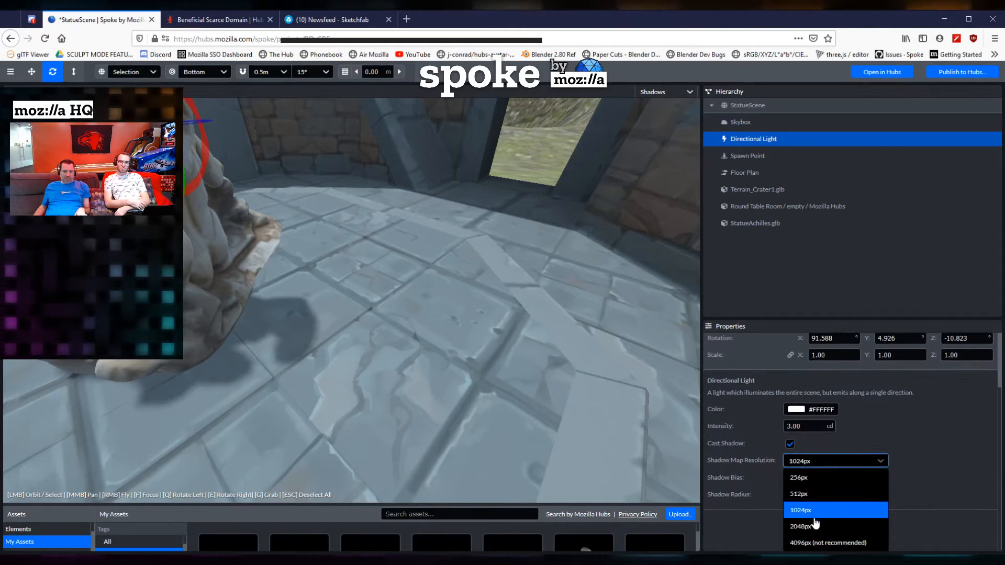
pyautogui.click(806, 526)
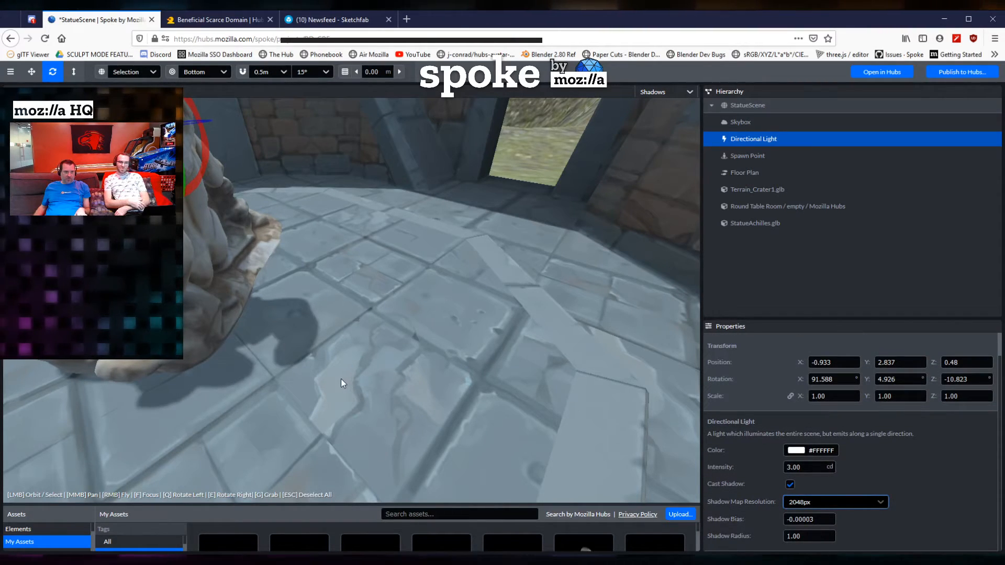
pyautogui.click(811, 503)
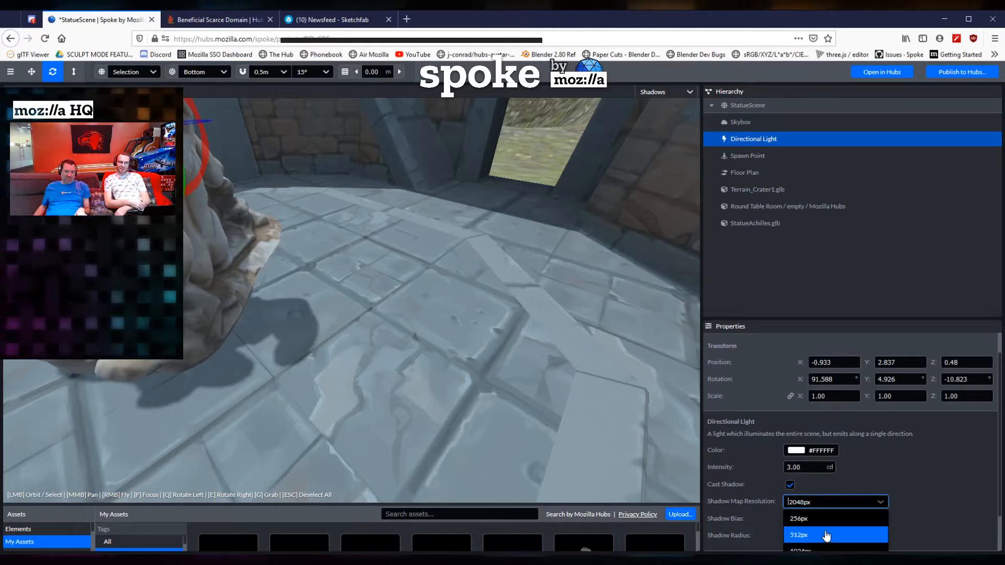
pyautogui.click(823, 536)
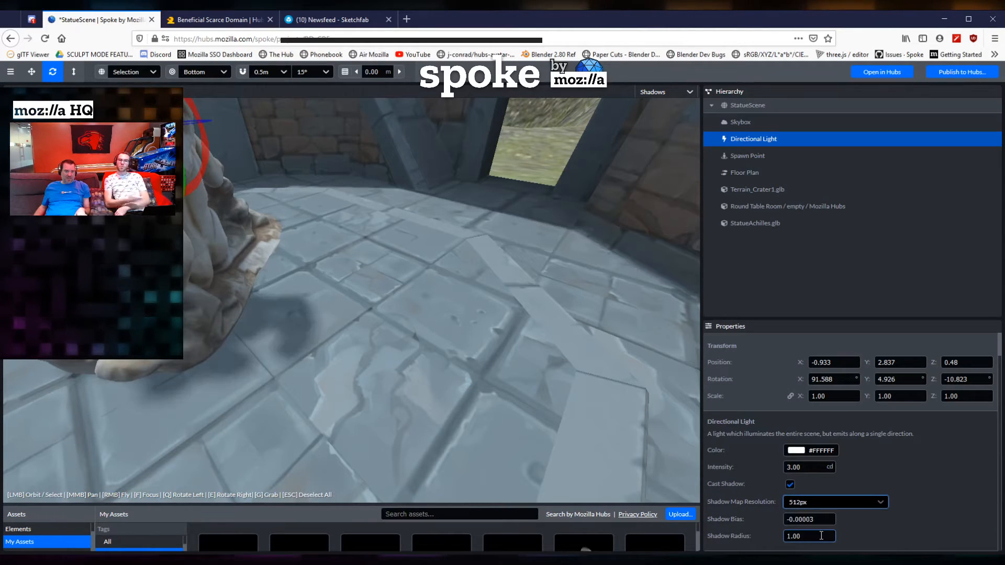
pyautogui.click(823, 498)
pyautogui.scroll(-1, 821, 531)
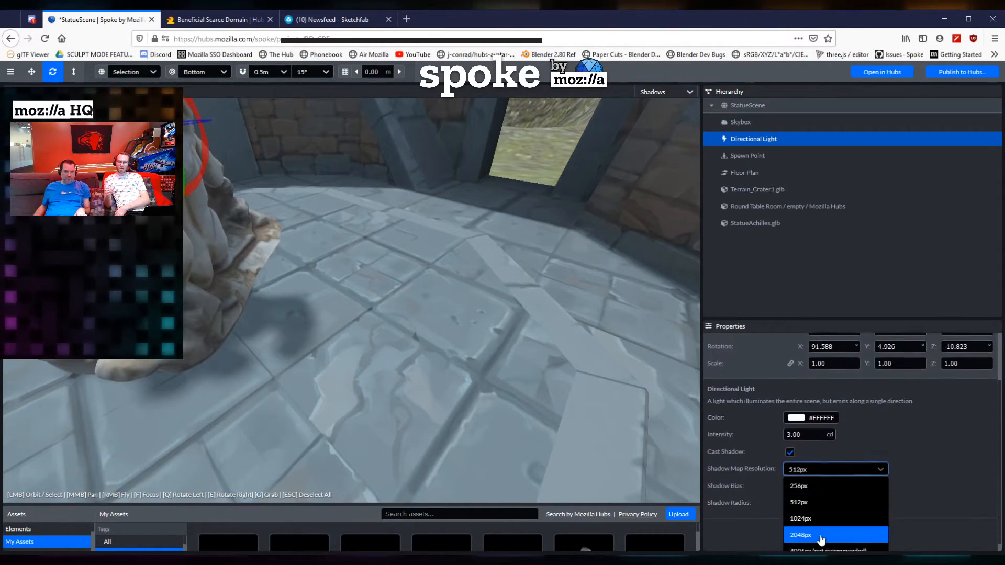
pyautogui.click(816, 512)
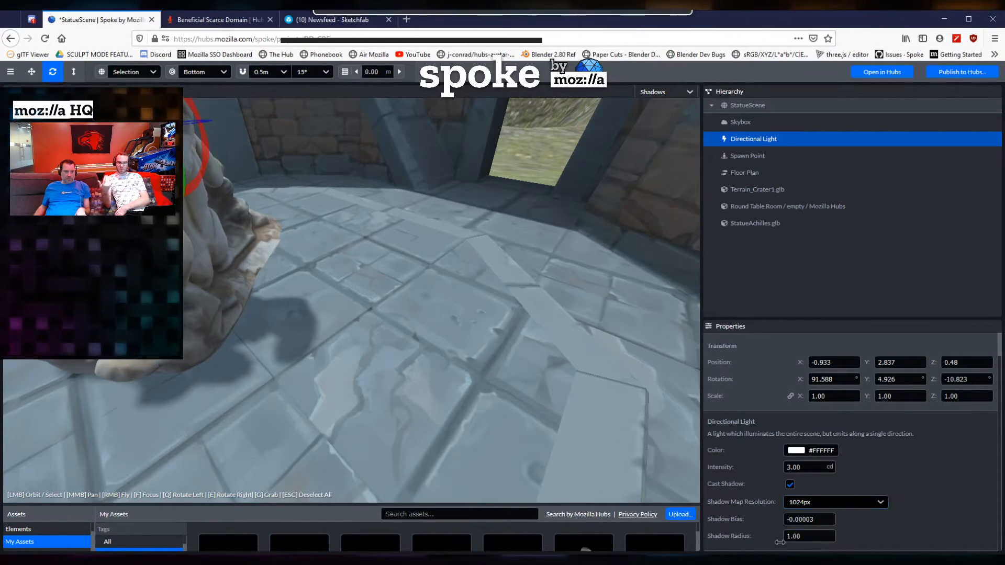
# Raise the Directional Light's shadow radius to 1.50 and then 5, and inspect the statue's floor shadow up close.
pyautogui.moveTo(777, 537); pyautogui.dragTo(784, 542)
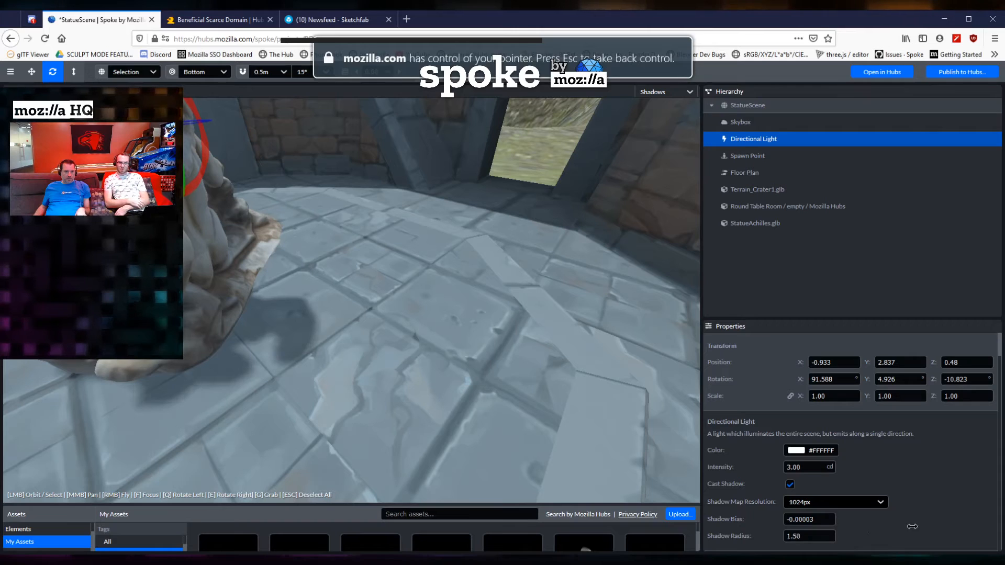
pyautogui.click(799, 535)
pyautogui.write('5')
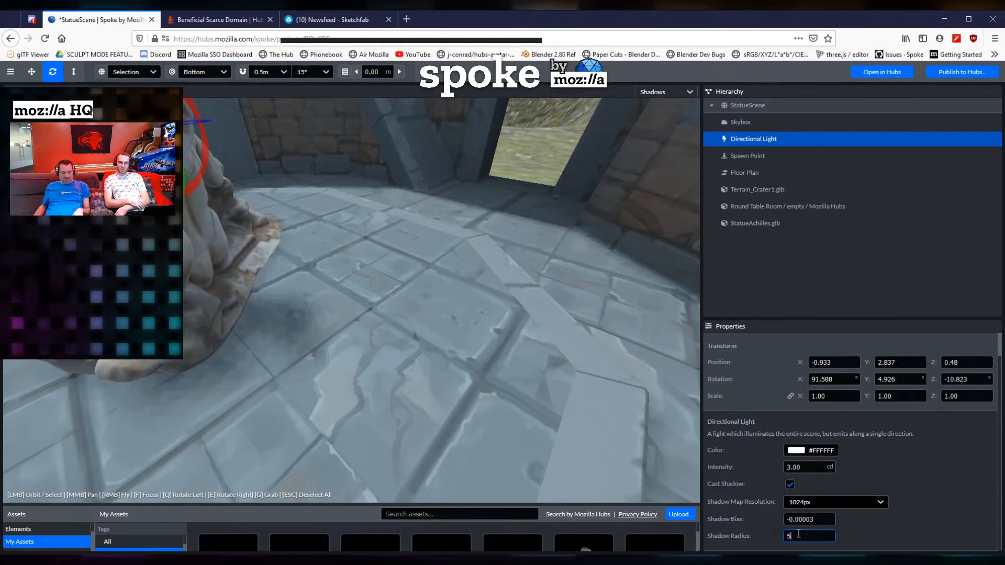
pyautogui.moveTo(275, 337); pyautogui.dragTo(268, 384)
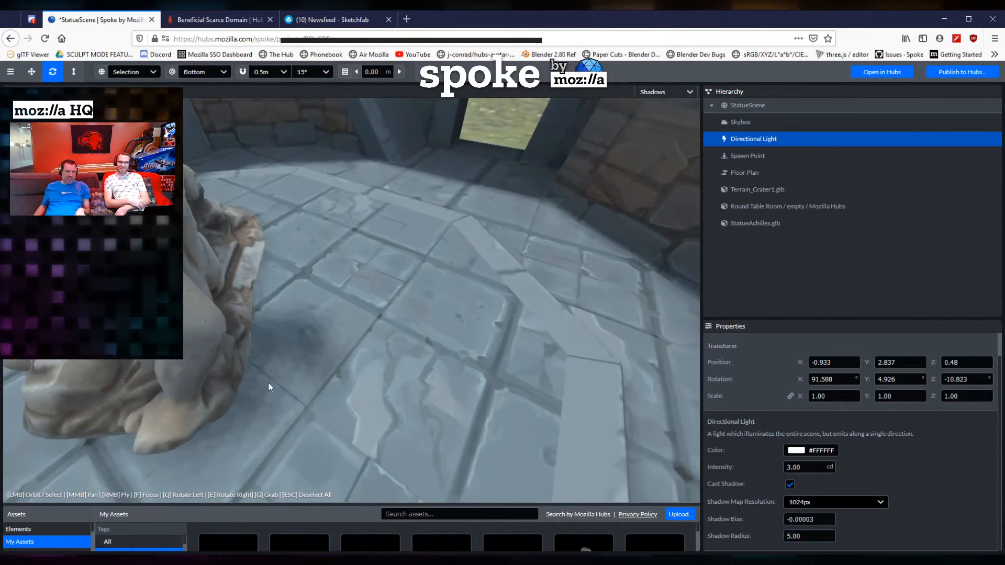
pyautogui.scroll(3, 388, 275)
pyautogui.moveTo(388, 275); pyautogui.dragTo(361, 343)
pyautogui.scroll(3, 439, 312)
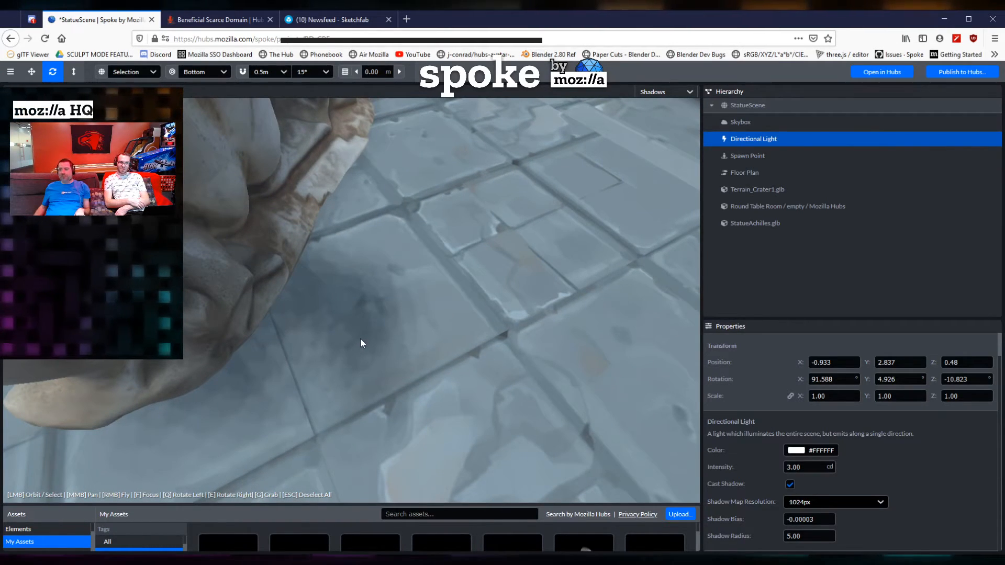
pyautogui.moveTo(294, 352); pyautogui.dragTo(377, 319)
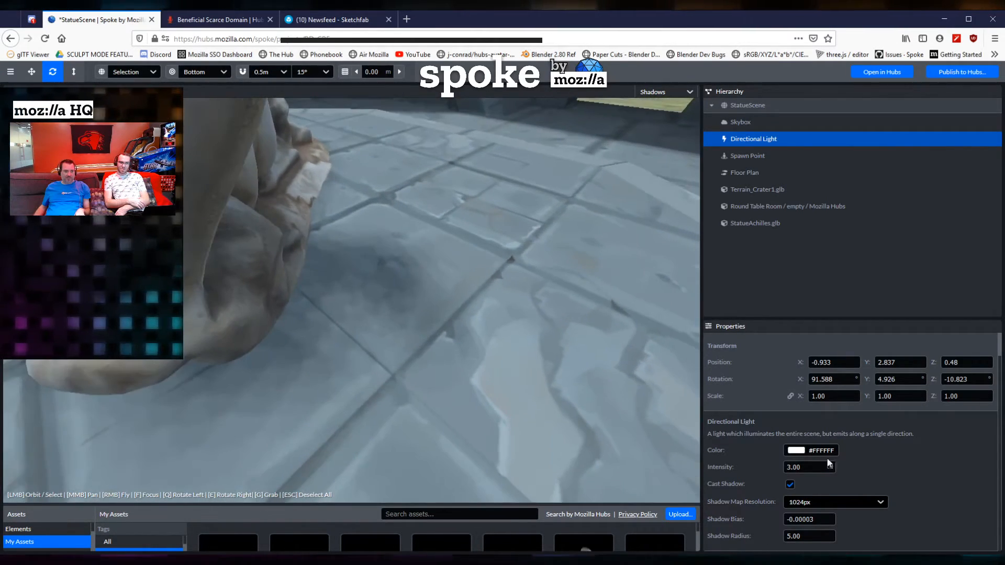
# Try a shadow radius of 0, set it back to 1, and frame the whole statue.
pyautogui.moveTo(774, 537)
pyautogui.mouseDown()
pyautogui.moveTo(752, 540)
pyautogui.moveTo(766, 537)
pyautogui.mouseUp()
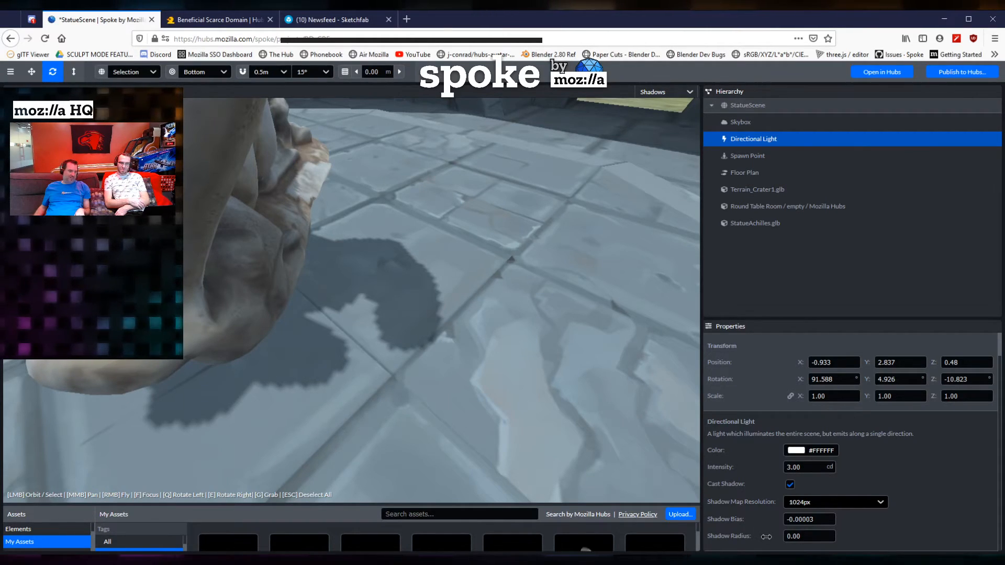
pyautogui.click(813, 537)
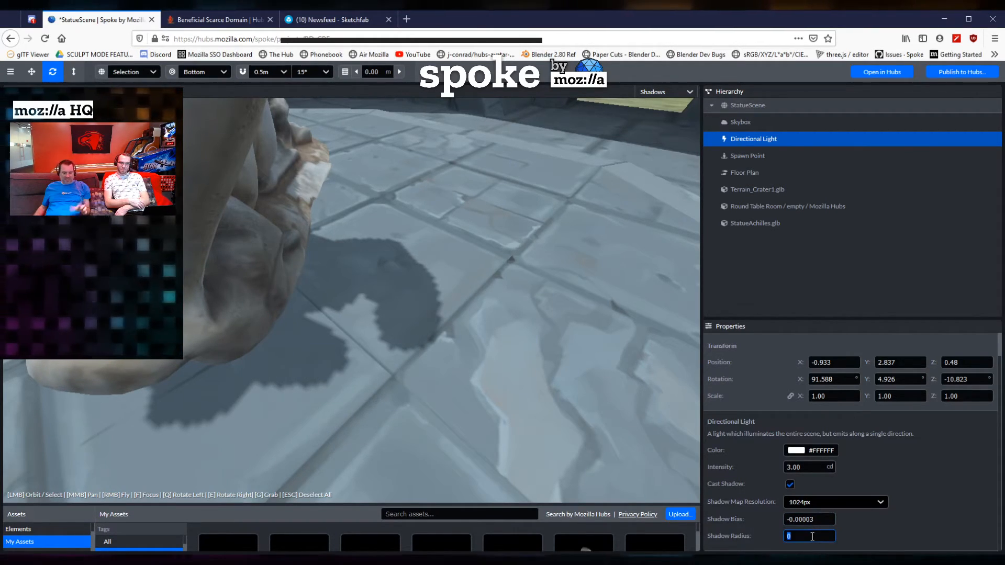
pyautogui.write('1')
pyautogui.moveTo(381, 393); pyautogui.dragTo(370, 375)
pyautogui.scroll(-6, 338, 320)
pyautogui.scroll(-3, 356, 322)
pyautogui.scroll(6, 356, 320)
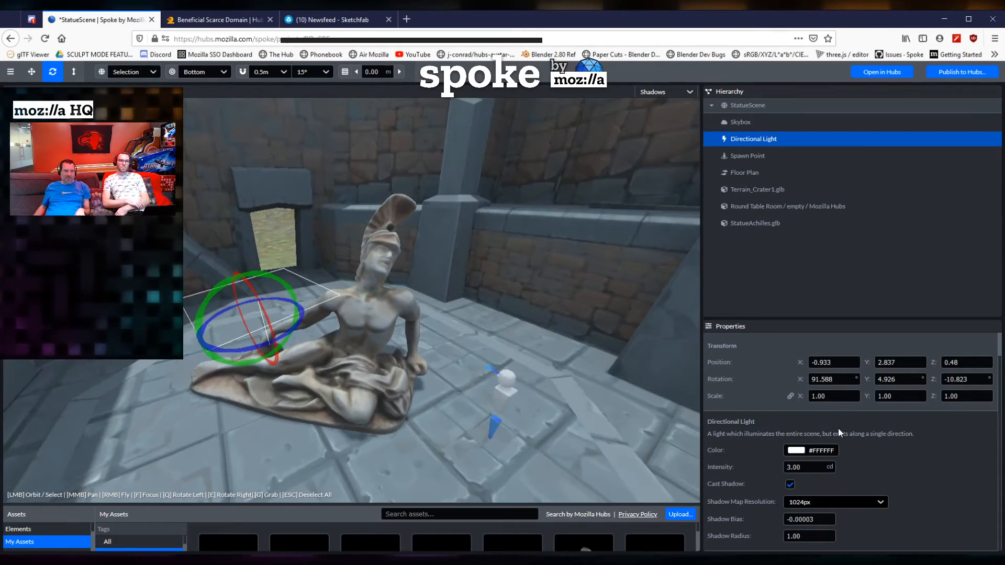
# Tint the Directional Light starting from the orange preset F5A623 and lighten it to the warm cream #FFE9CB.
pyautogui.click(799, 451)
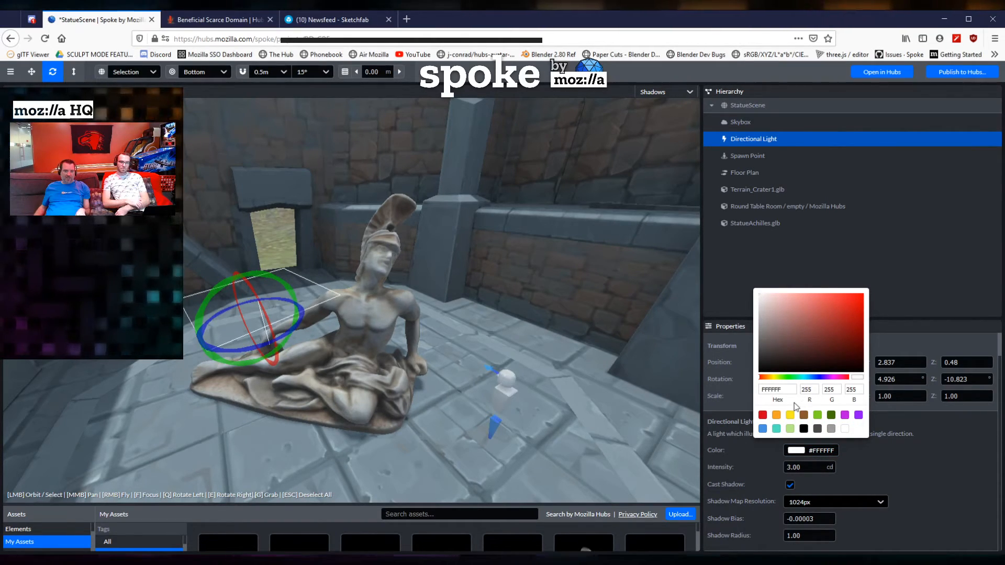
pyautogui.click(777, 416)
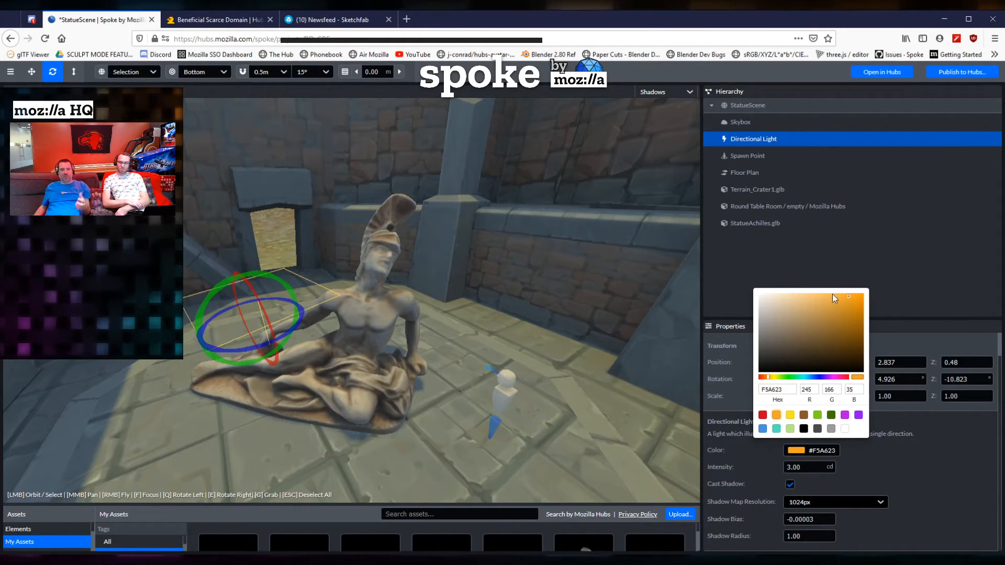
pyautogui.click(790, 418)
pyautogui.click(777, 419)
pyautogui.moveTo(847, 301); pyautogui.dragTo(779, 293)
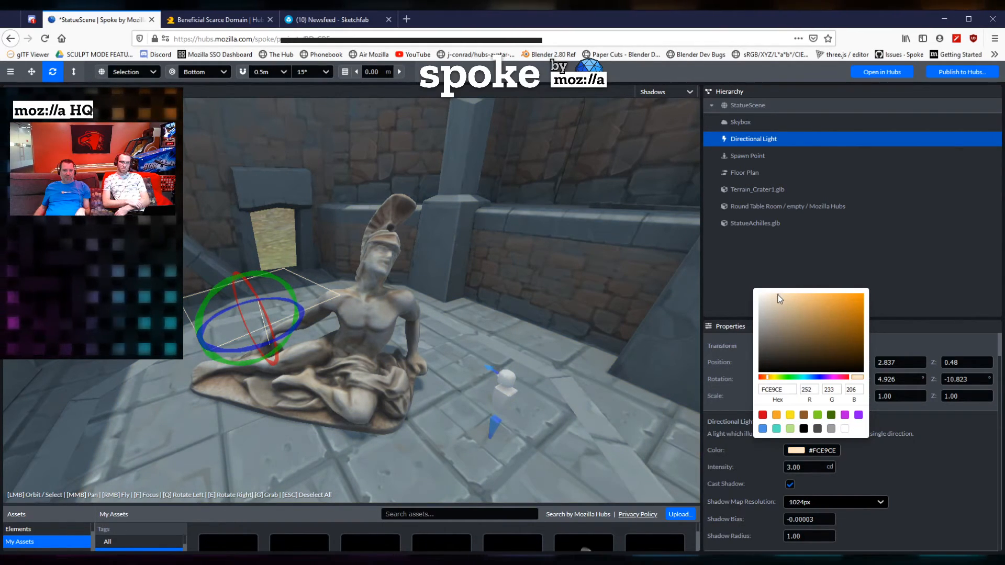
pyautogui.moveTo(373, 388)
pyautogui.mouseDown()
pyautogui.moveTo(302, 351)
pyautogui.moveTo(450, 344)
pyautogui.moveTo(438, 365)
pyautogui.moveTo(261, 349)
pyautogui.moveTo(558, 347)
pyautogui.moveTo(193, 372)
pyautogui.moveTo(189, 360)
pyautogui.moveTo(143, 360)
pyautogui.moveTo(228, 372)
pyautogui.moveTo(281, 409)
pyautogui.moveTo(243, 405)
pyautogui.moveTo(372, 360)
pyautogui.moveTo(377, 371)
pyautogui.mouseUp()
pyautogui.scroll(2, 372, 360)
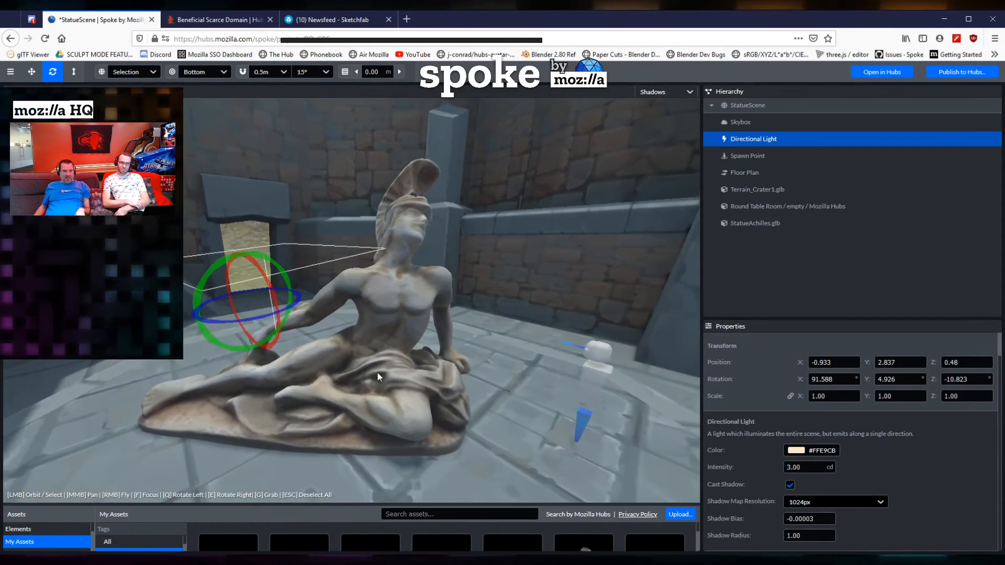
# Save and publish StatueScene to Hubs with the existing scene name and attribution.
pyautogui.click(968, 72)
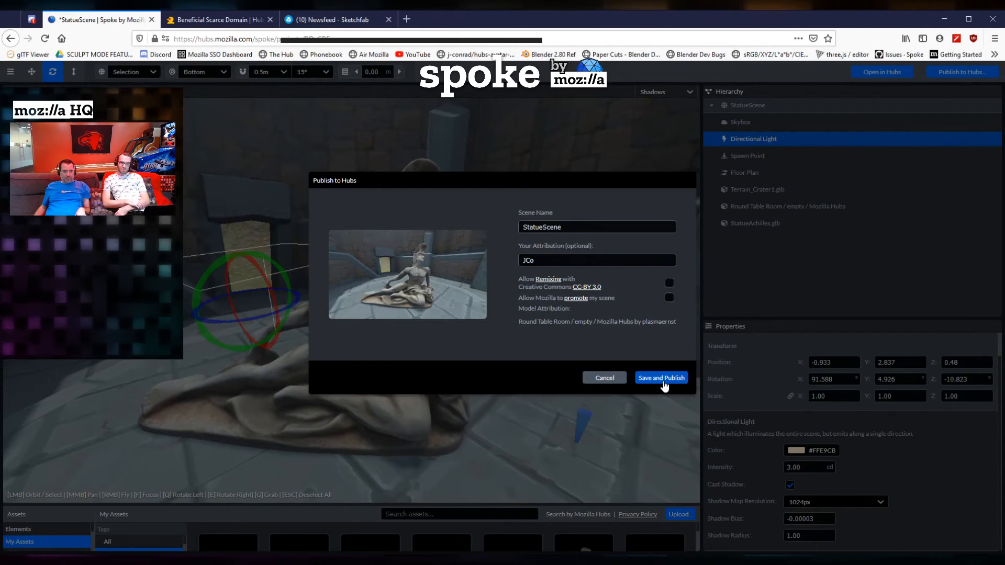
pyautogui.click(662, 381)
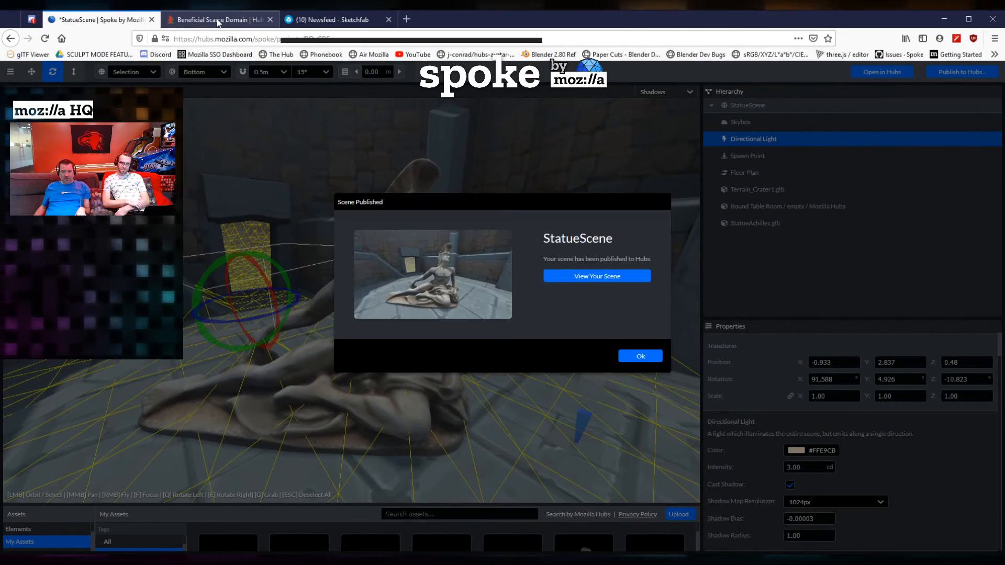
# Switch to the Beneficial Scarce Domain Hubs room, reload it to load the published scene, and enter the room.
pyautogui.click(219, 21)
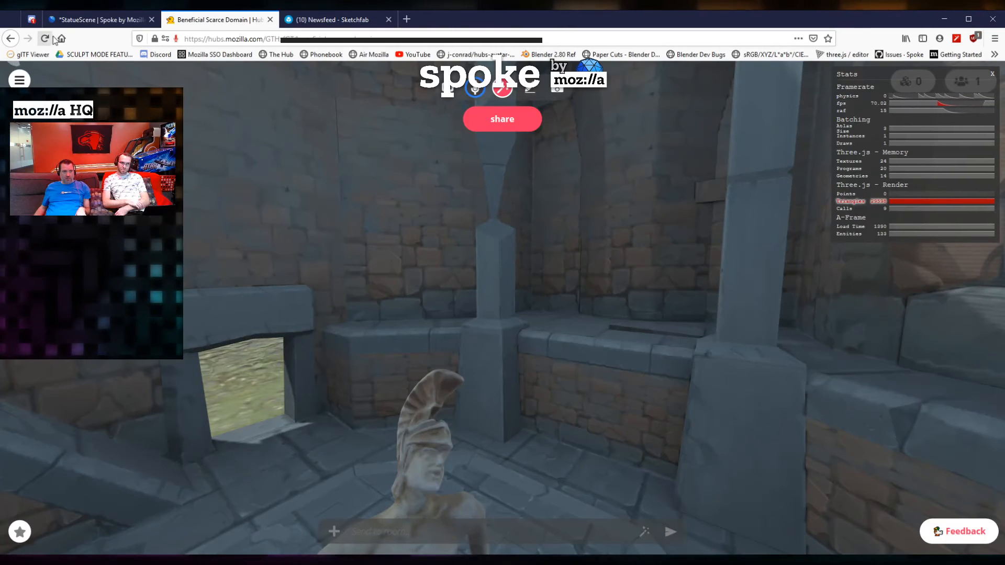
pyautogui.moveTo(352, 382); pyautogui.dragTo(420, 473)
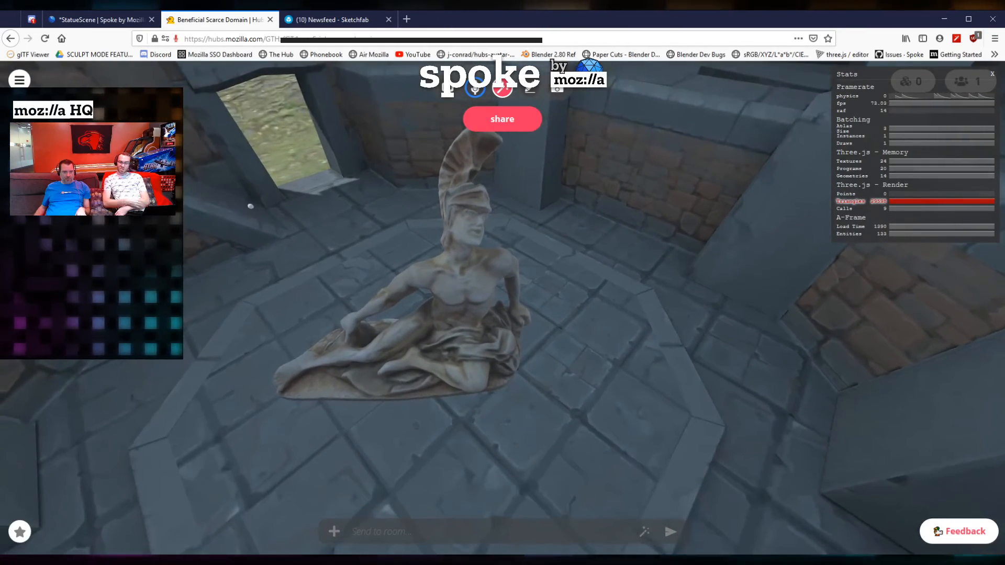
pyautogui.click(44, 38)
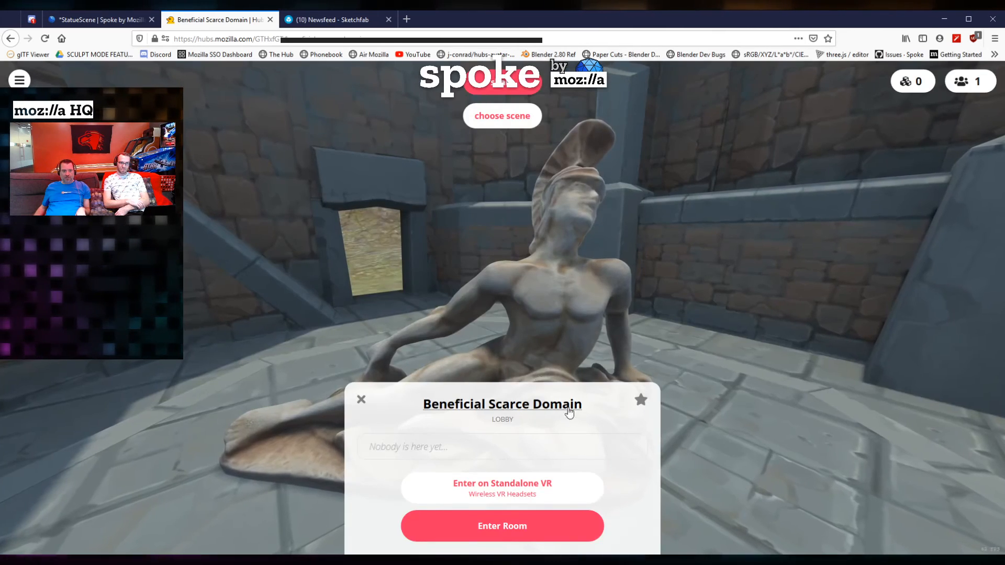
pyautogui.click(531, 529)
pyautogui.click(532, 527)
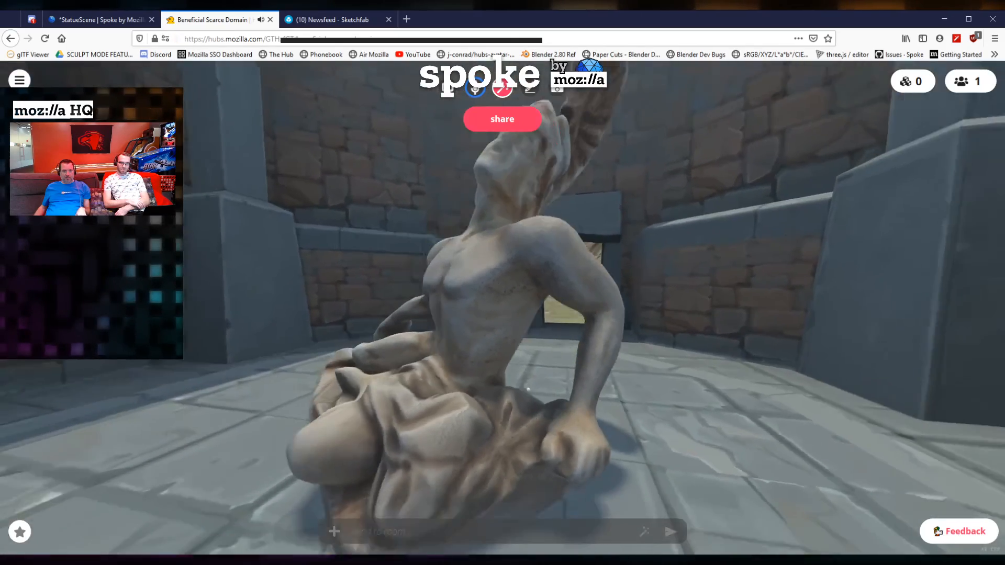
# Move around the statue in the Hubs room, enable fly mode, and examine the lighting and shadows on the statue and tower walls.
pyautogui.press('s')
pyautogui.moveTo(528, 389); pyautogui.dragTo(254, 375)
pyautogui.press('w')
pyautogui.press('s')
pyautogui.press('s')
pyautogui.press('w')
pyautogui.press('s')
pyautogui.press('w')
pyautogui.press('g')
pyautogui.press('d')
pyautogui.press('s')
pyautogui.press('d')
pyautogui.press('d')
pyautogui.press('d')
pyautogui.moveTo(673, 350); pyautogui.dragTo(445, 311)
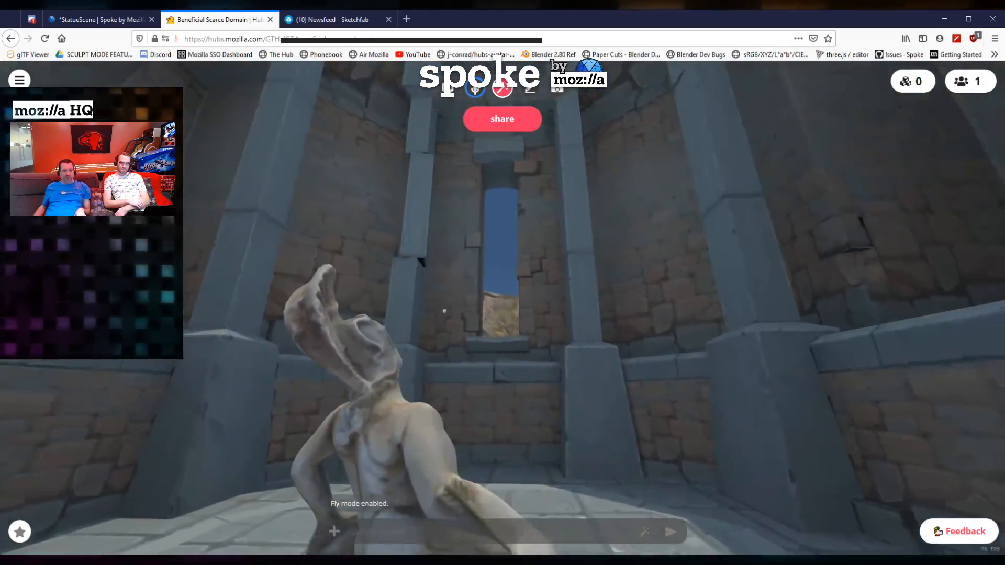